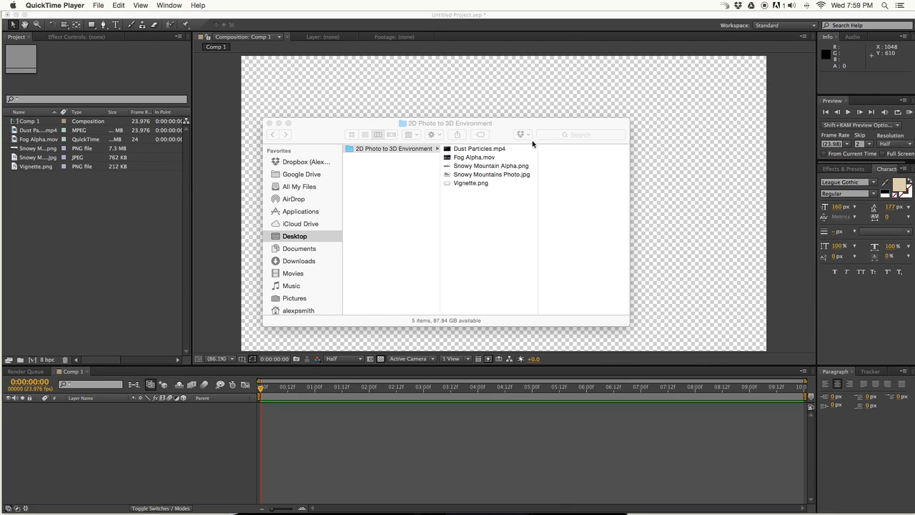
# Step: Preview the Dust Particles.mp4 and Fog Alpha.mov clips in the 2D Photo to 3D Environment folder
pyautogui.click(501, 208)
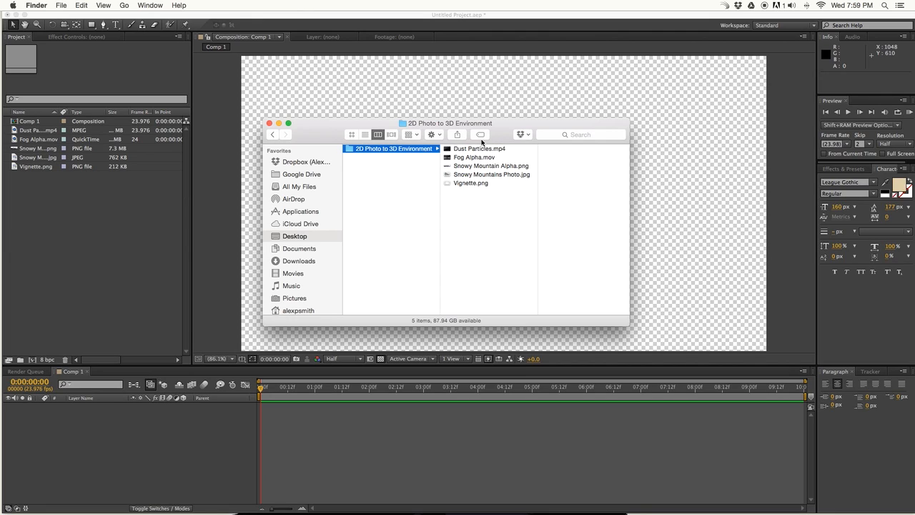
pyautogui.click(478, 151)
pyautogui.press('space')
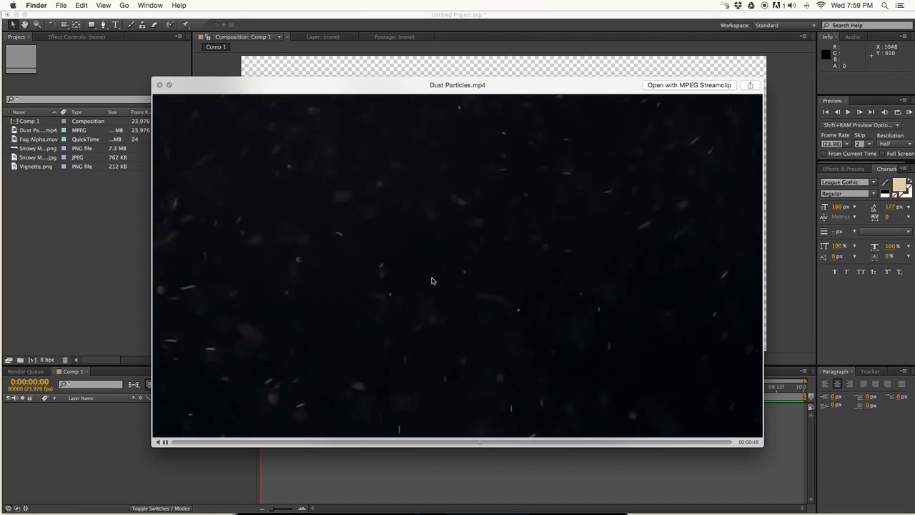
pyautogui.press('space')
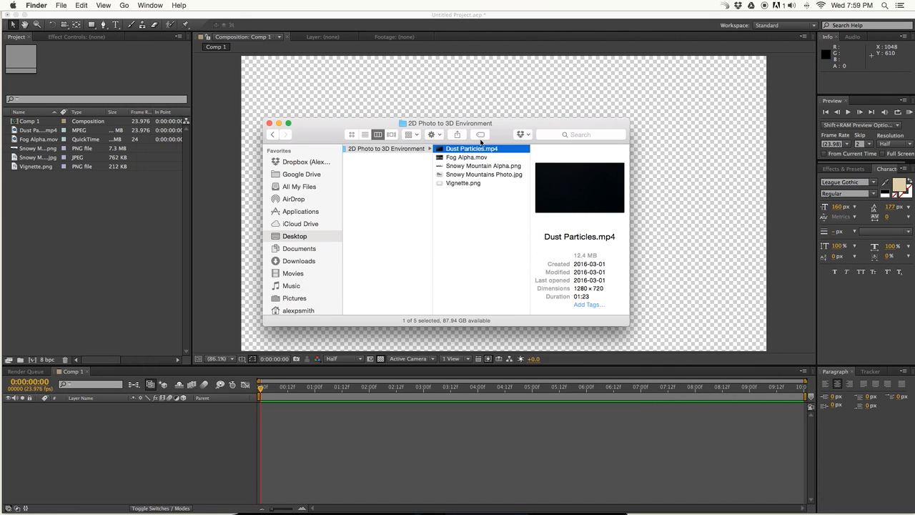
pyautogui.click(468, 159)
pyautogui.press('space')
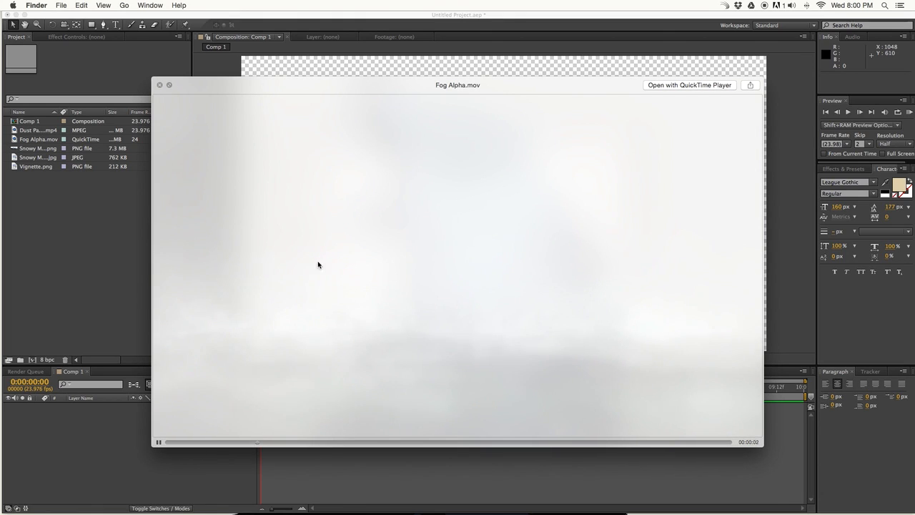
pyautogui.press('space')
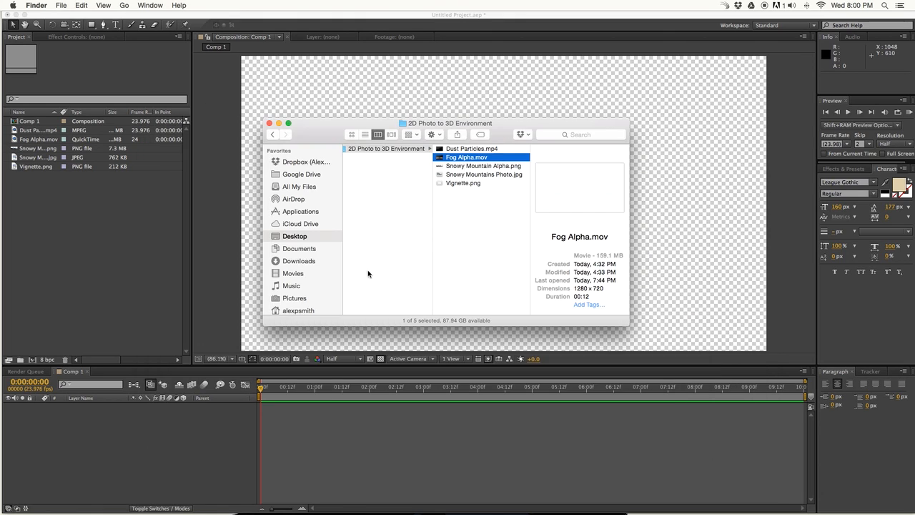
# Step: Preview Snowy Mountains Photo.jpg, Snowy Mountain Alpha.png and Vignette.png, and return to the After Effects project
pyautogui.click(471, 174)
pyautogui.press('space')
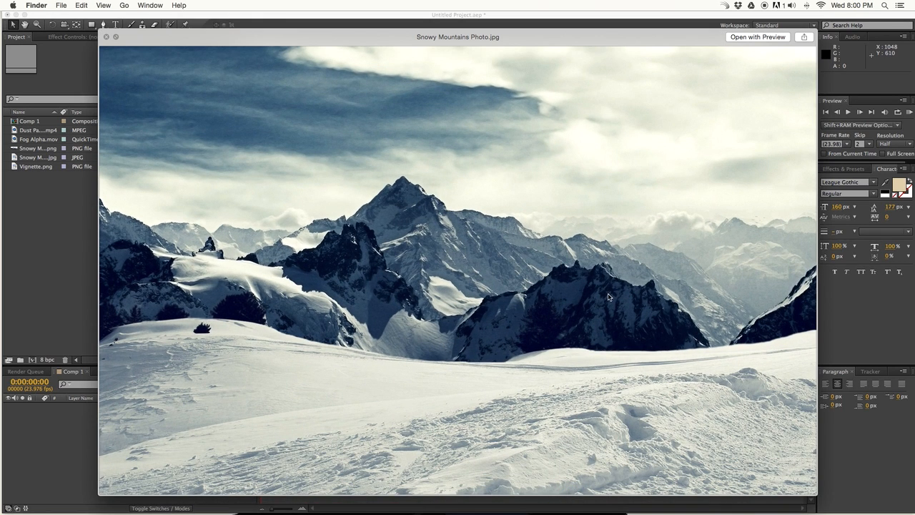
pyautogui.press('space')
pyautogui.press('Up')
pyautogui.press('space')
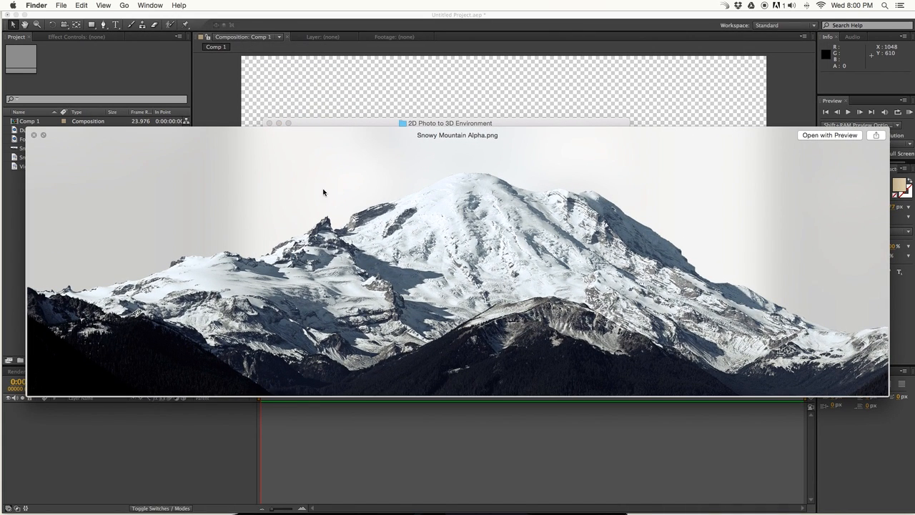
pyautogui.press('space')
pyautogui.click(491, 184)
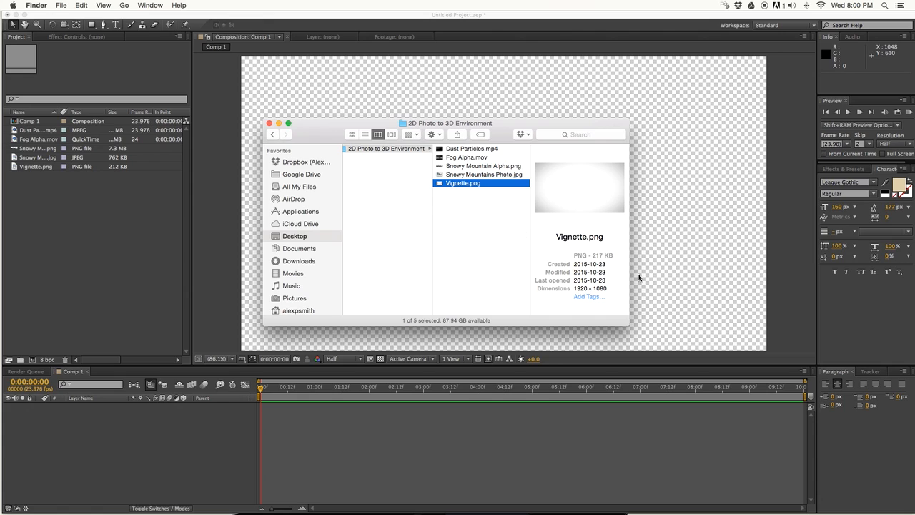
pyautogui.click(486, 242)
pyautogui.click(128, 292)
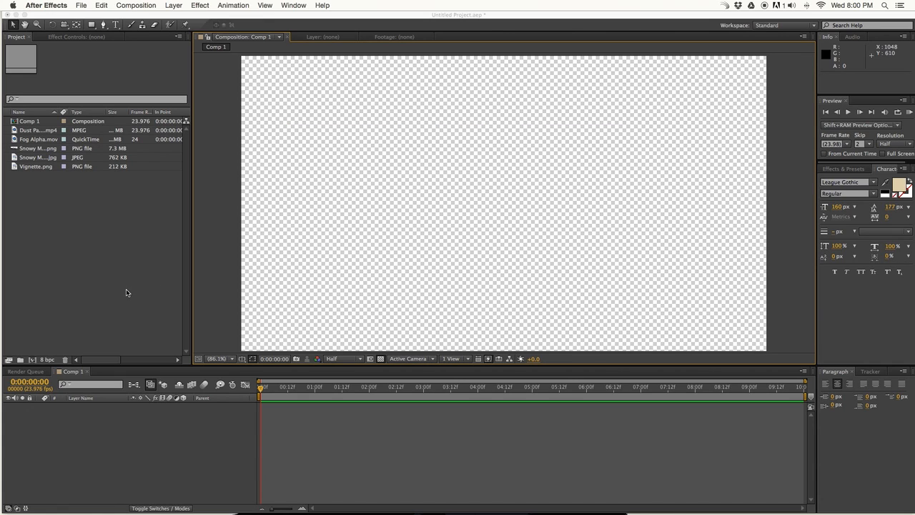
# Step: Add a two-node camera with the 35mm preset to Comp 1
pyautogui.click(143, 6)
pyautogui.moveTo(173, 5)
pyautogui.click(372, 47)
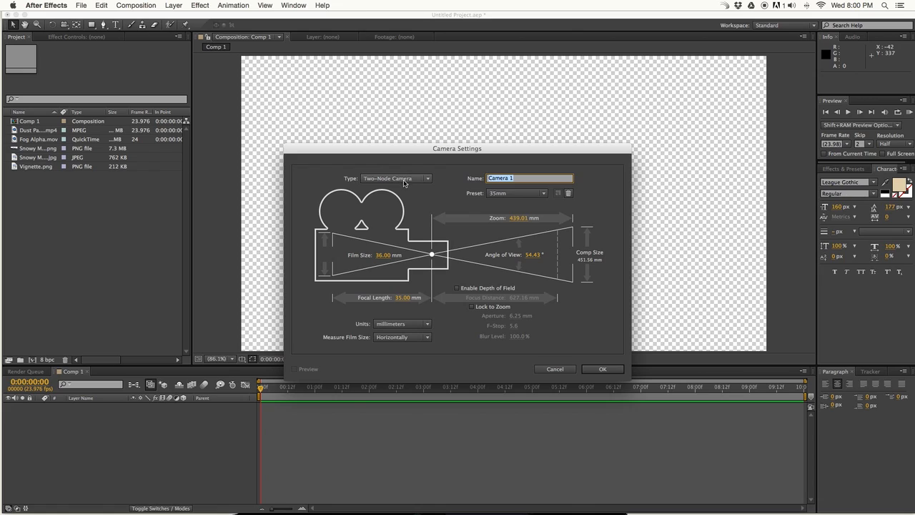
pyautogui.click(406, 180)
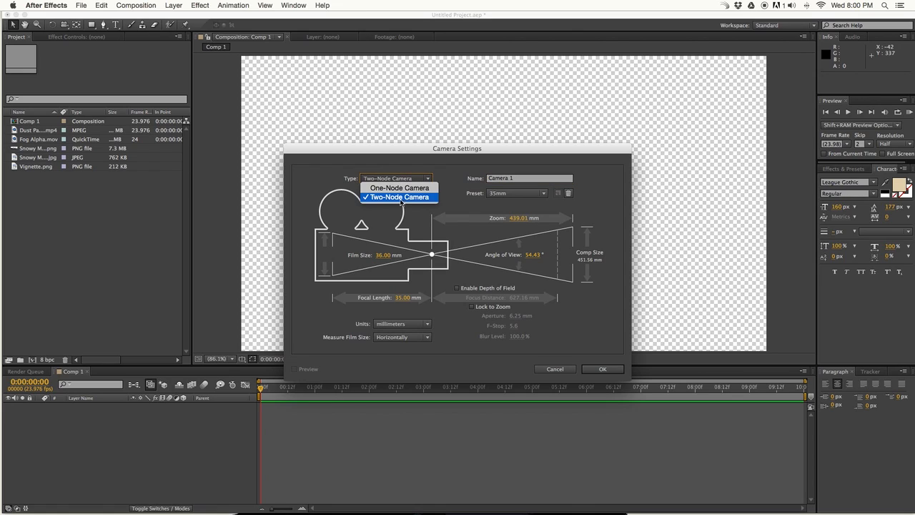
pyautogui.click(434, 213)
pyautogui.click(512, 193)
pyautogui.click(485, 181)
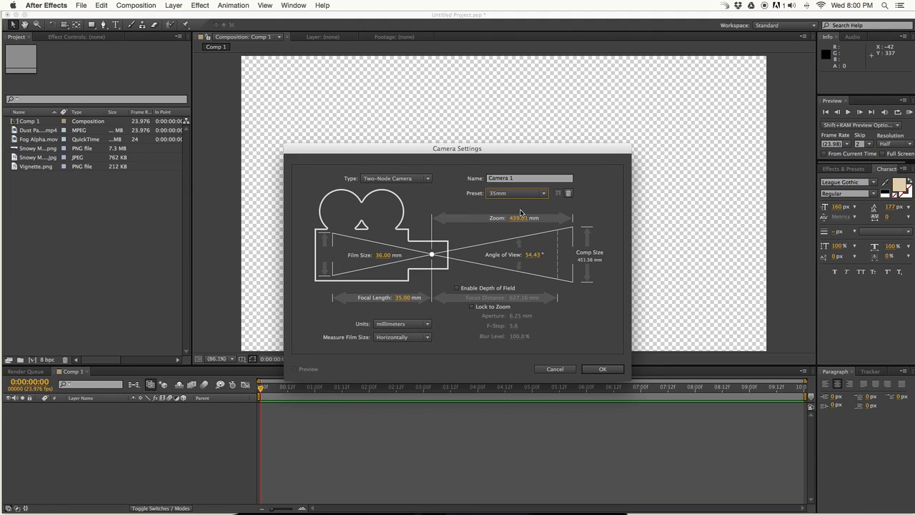
pyautogui.click(516, 193)
pyautogui.click(508, 256)
pyautogui.click(603, 369)
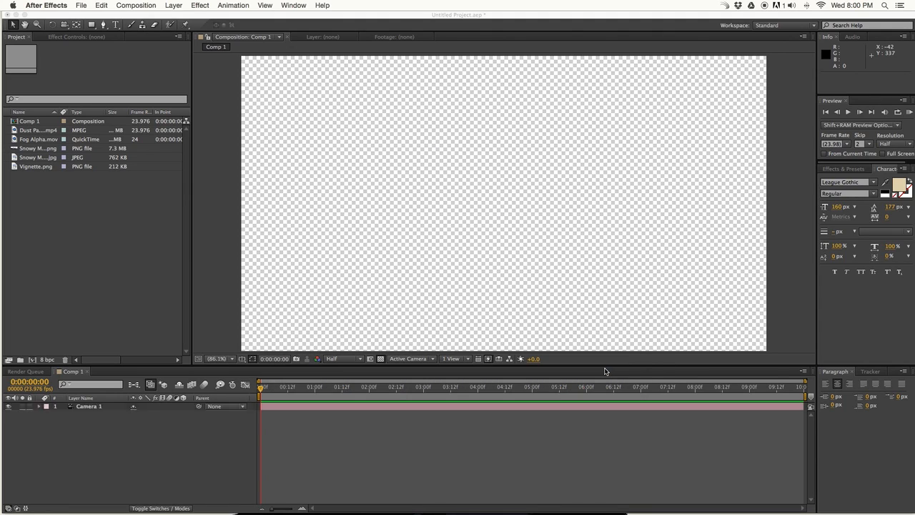
# Step: Set Camera 1's Z position to -5000 and turn off the composition's transparency grid
pyautogui.press('p')
pyautogui.click(179, 415)
pyautogui.write('-500')
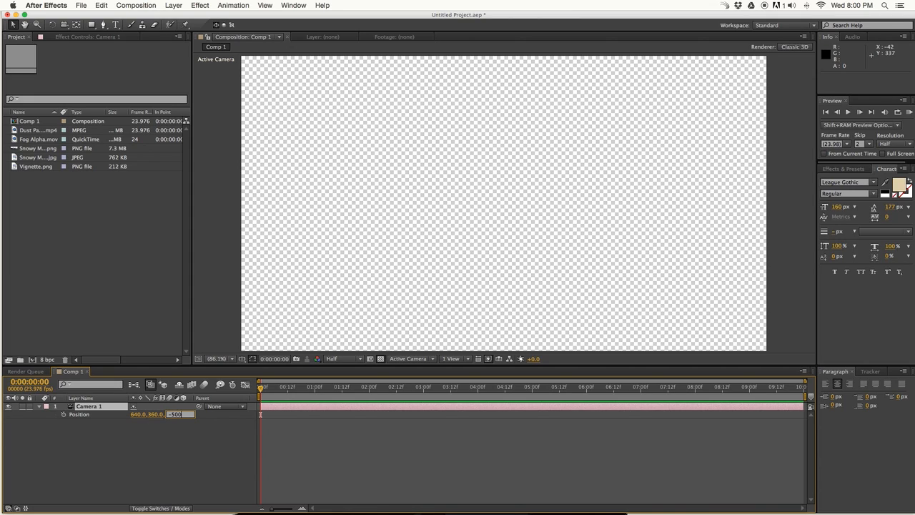
pyautogui.write('0')
pyautogui.press('Return')
pyautogui.click(300, 441)
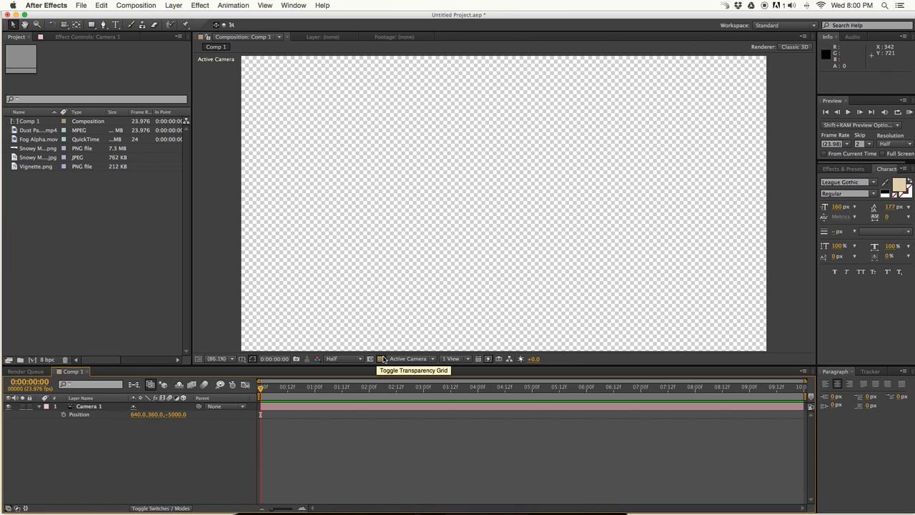
pyautogui.click(381, 359)
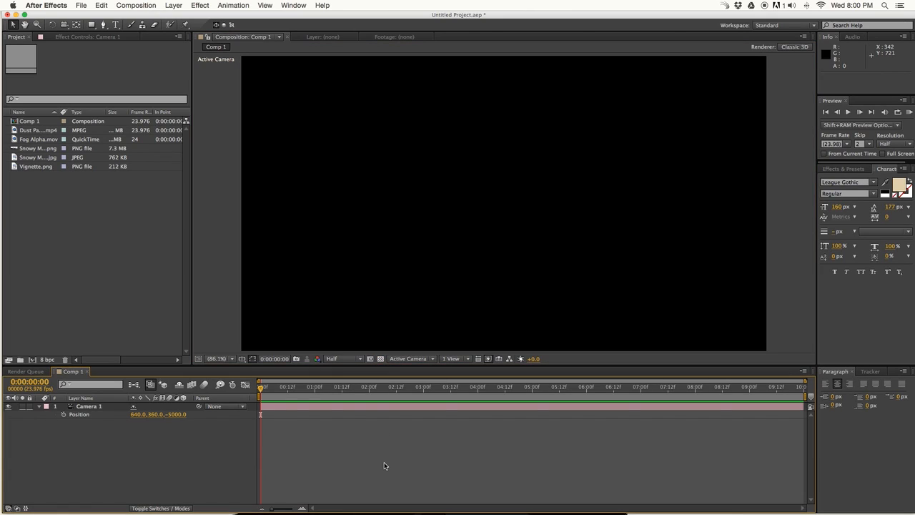
# Step: Add Snowy Mountains Photo.jpg to Comp 1 below the camera and enable its 3D and motion blur switches
pyautogui.click(15, 158)
pyautogui.moveTo(16, 159); pyautogui.dragTo(128, 458)
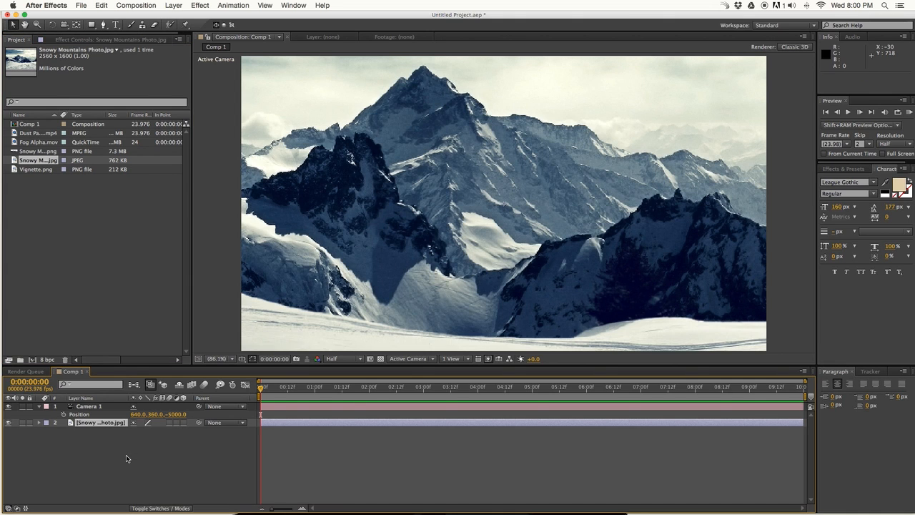
pyautogui.click(183, 423)
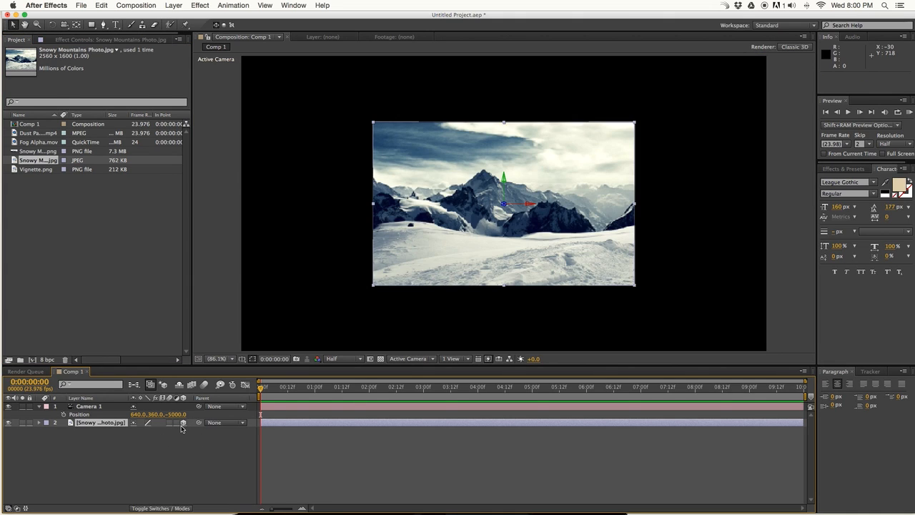
pyautogui.click(171, 423)
# Step: Rename the mountain photo layer as Foreground Snow 1
pyautogui.rightClick(90, 427)
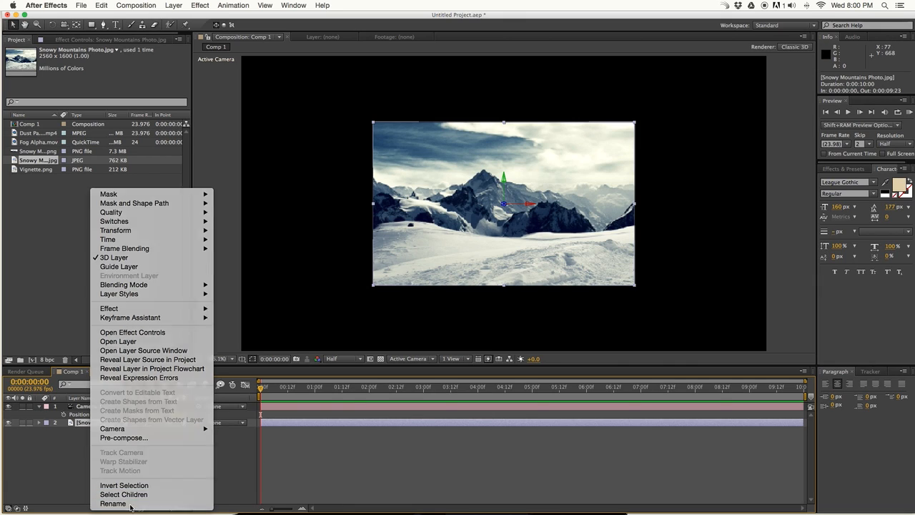
pyautogui.click(115, 502)
pyautogui.write('Foreground Snow 1')
pyautogui.press('Return')
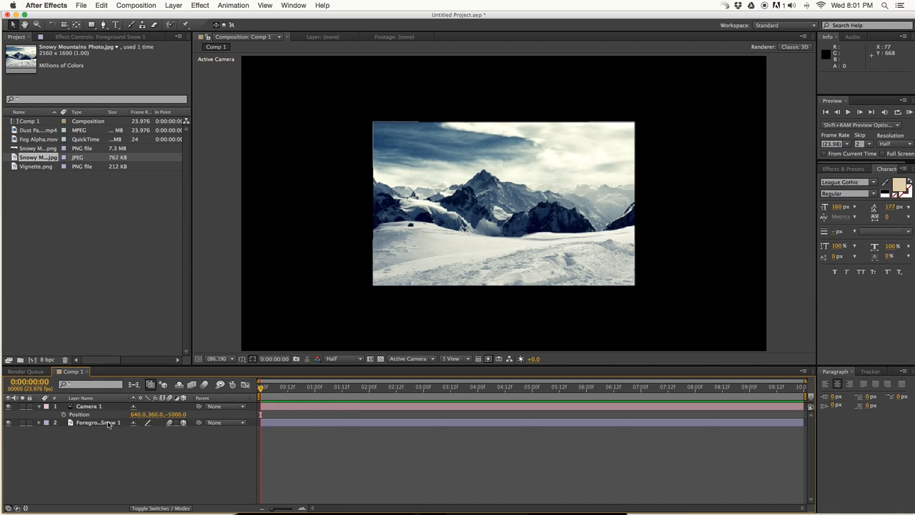
# Step: Draw a closed Pen tool mask around the nearest snow slope along the photo's lower edge on Foreground Snow 1
pyautogui.click(103, 25)
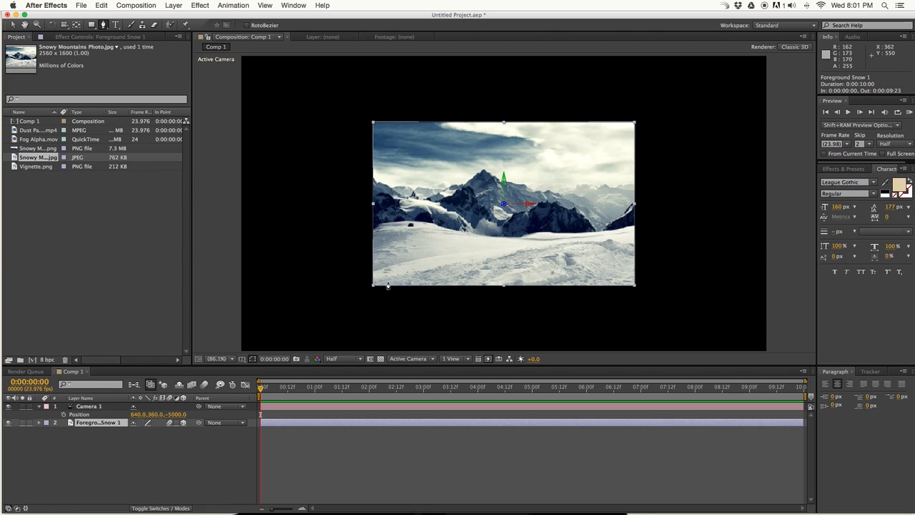
pyautogui.click(367, 282)
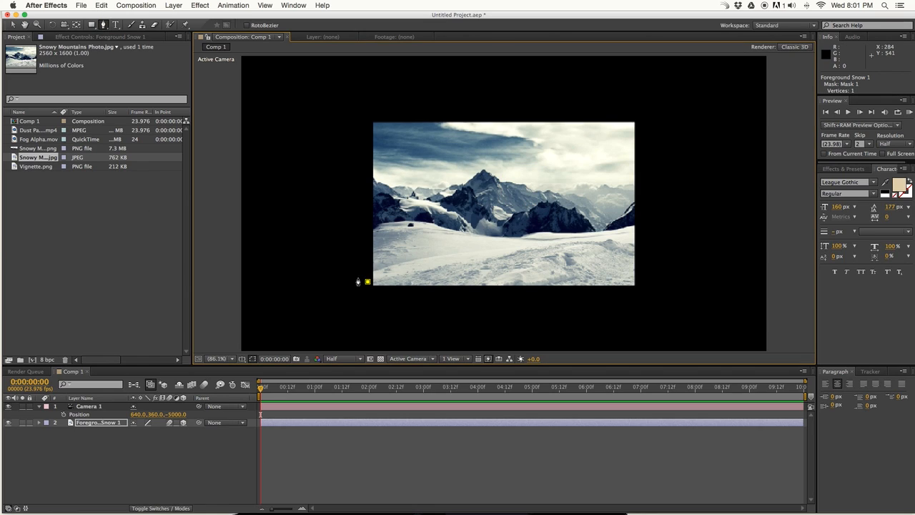
pyautogui.click(493, 259)
pyautogui.click(596, 245)
pyautogui.moveTo(639, 254); pyautogui.dragTo(645, 258)
pyautogui.click(647, 302)
pyautogui.click(365, 297)
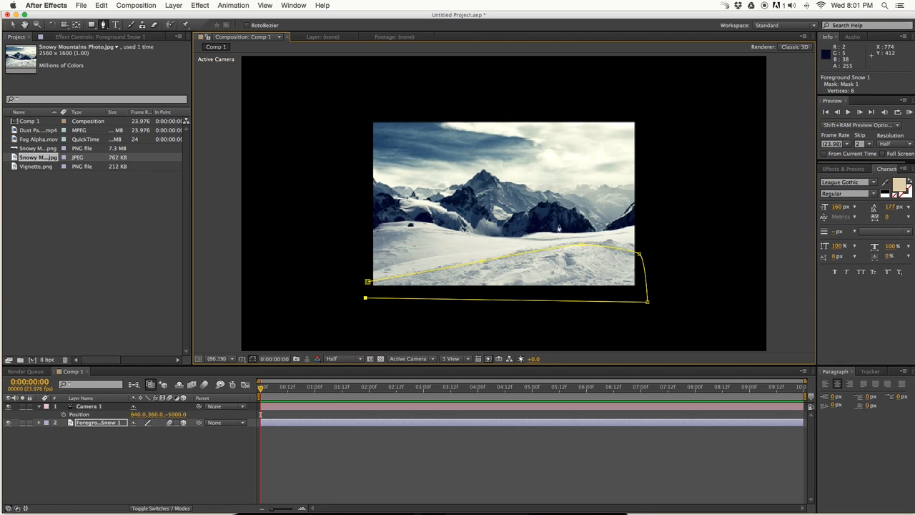
pyautogui.click(368, 282)
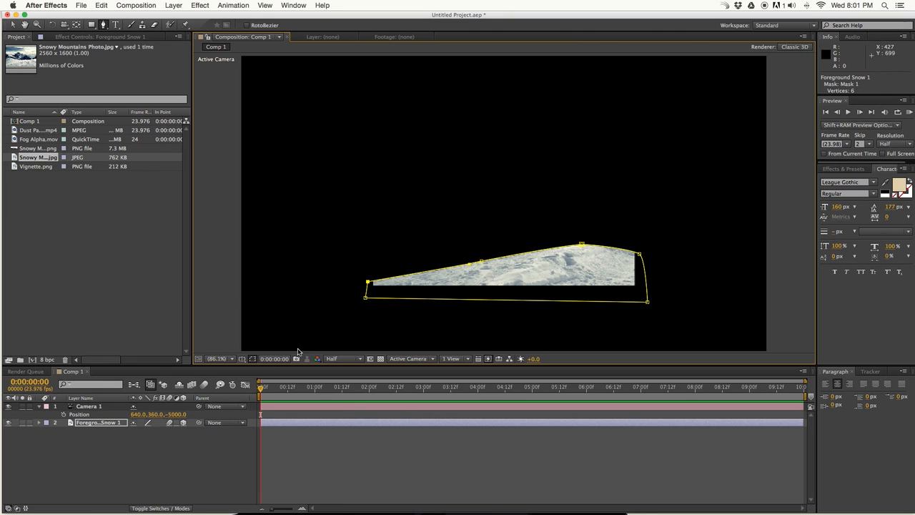
pyautogui.press('v')
pyautogui.click(310, 449)
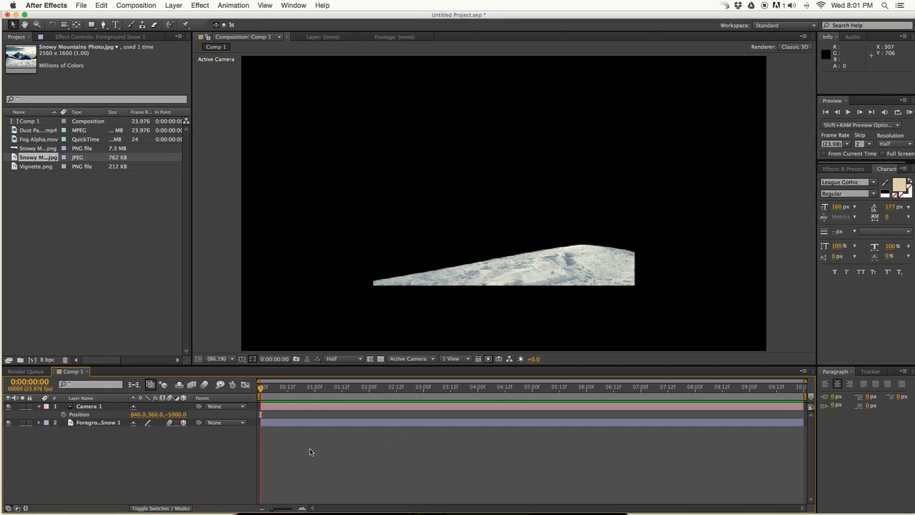
# Step: Set the mask feather of Foreground Snow 1 to 5 pixels
pyautogui.click(98, 422)
pyautogui.press('f')
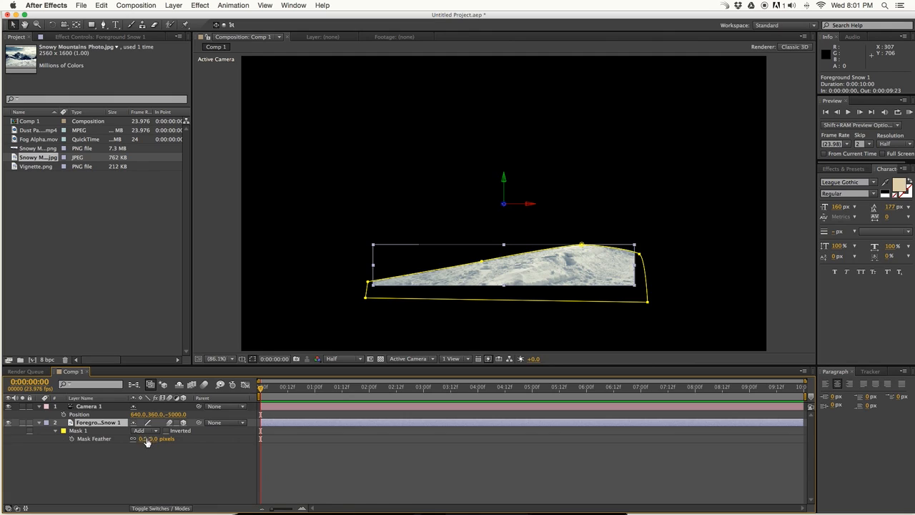
pyautogui.click(146, 439)
pyautogui.write('5')
pyautogui.click(367, 473)
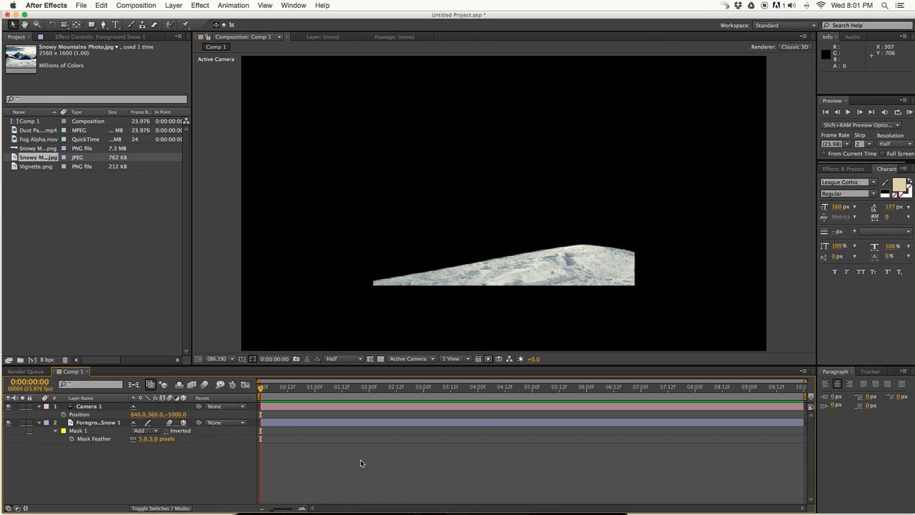
# Step: Set the Z position of Foreground Snow 1 to -4500
pyautogui.click(113, 424)
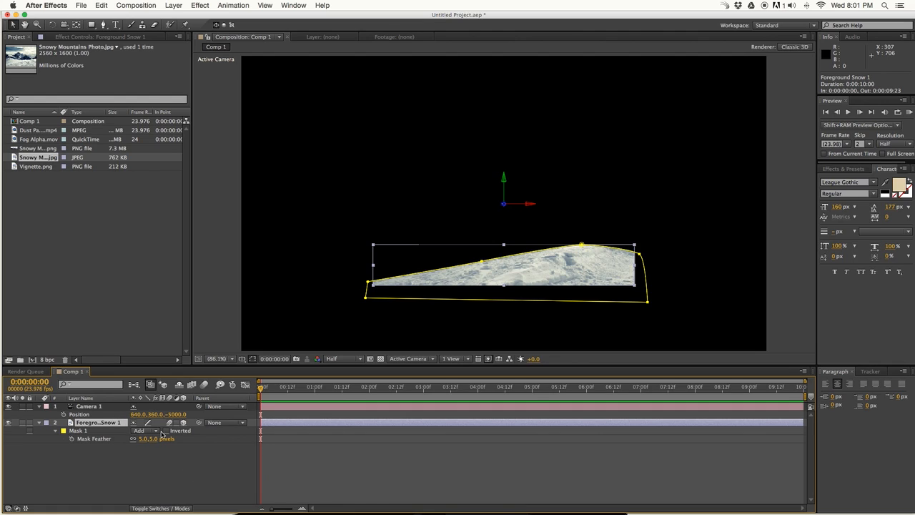
pyautogui.press('p')
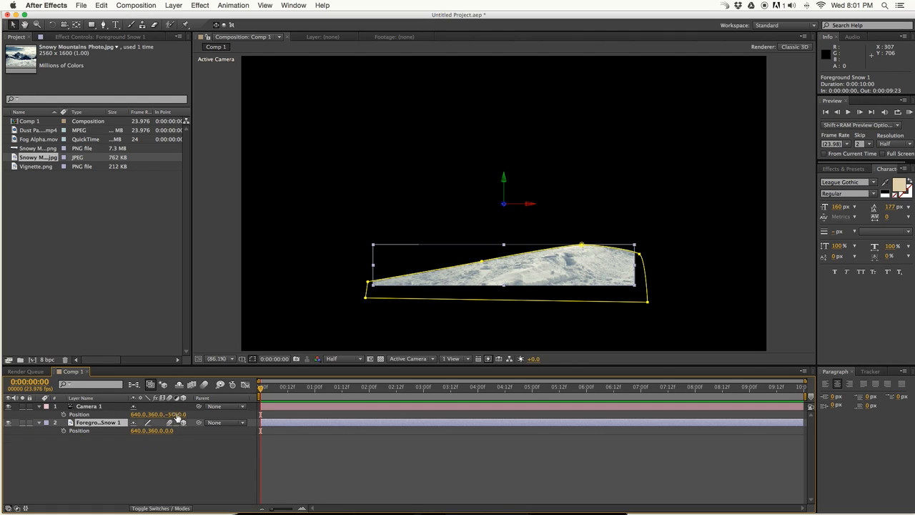
pyautogui.click(168, 431)
pyautogui.press('Return')
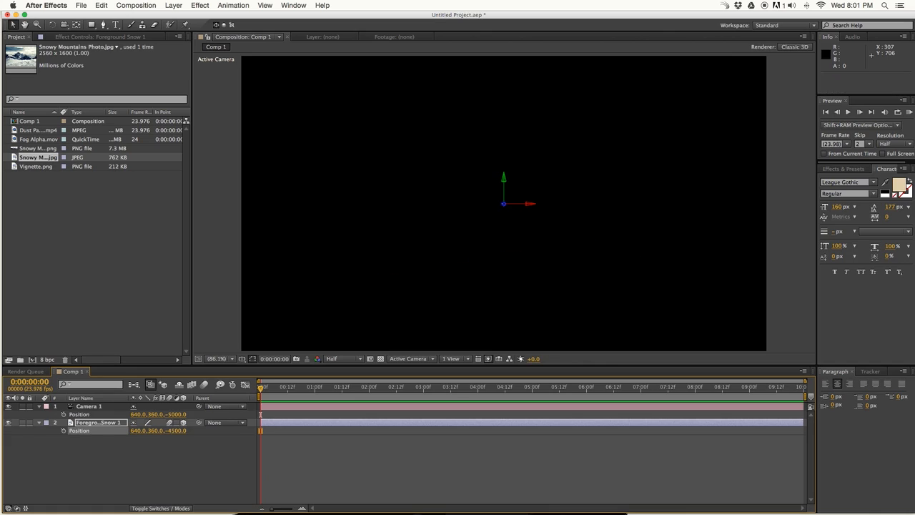
# Step: Scale Foreground Snow 1 to 35% and raise it to a Y position of about 238
pyautogui.press('s')
pyautogui.click(147, 430)
pyautogui.write('35')
pyautogui.press('Return')
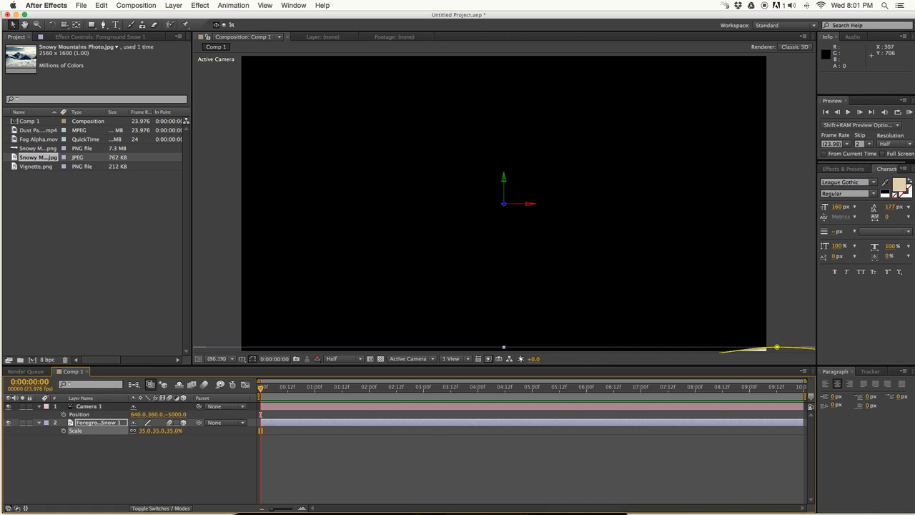
pyautogui.press('p')
pyautogui.moveTo(151, 431); pyautogui.dragTo(121, 412)
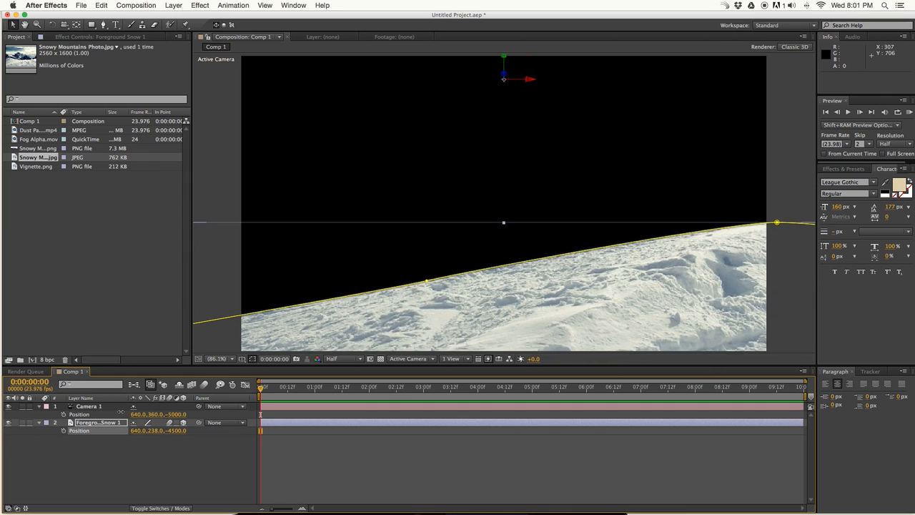
# Step: Set the scale of Foreground Snow 1 to 32%
pyautogui.press('s')
pyautogui.click(144, 431)
pyautogui.write('32')
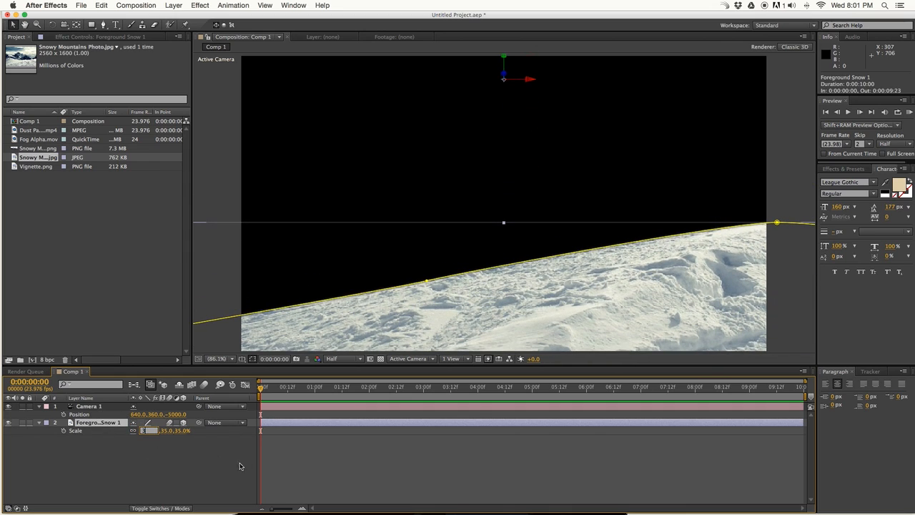
pyautogui.press('Return')
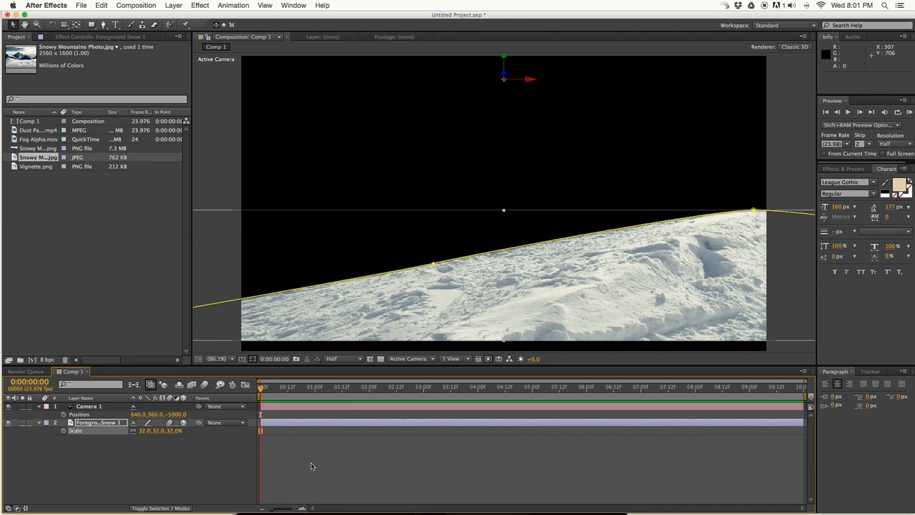
pyautogui.click(326, 465)
# Step: Lower Foreground Snow 1 to a Y position of about 279 so the snow reaches the frame's bottom edge
pyautogui.click(112, 423)
pyautogui.press('p')
pyautogui.moveTo(167, 431); pyautogui.dragTo(177, 431)
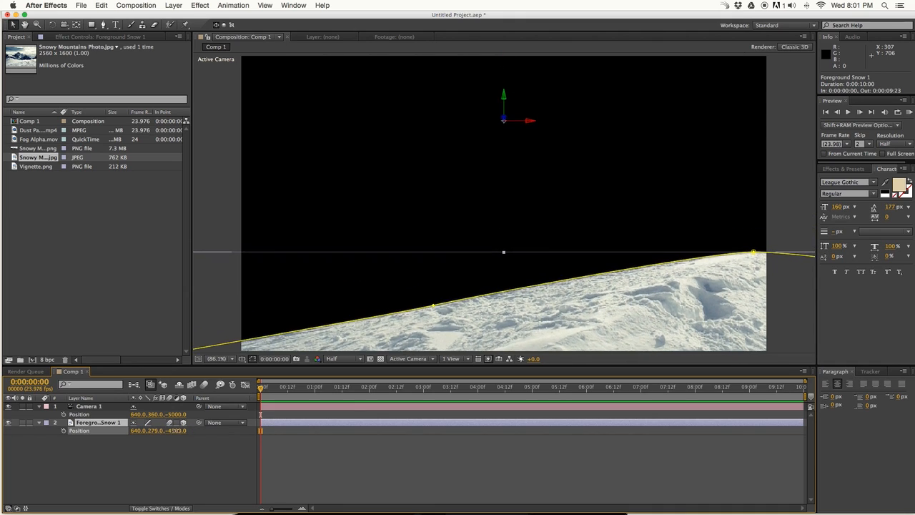
# Step: Hide Foreground Snow 1 and add another copy of Snowy Mountains Photo.jpg beneath it as a 3D layer
pyautogui.click(336, 474)
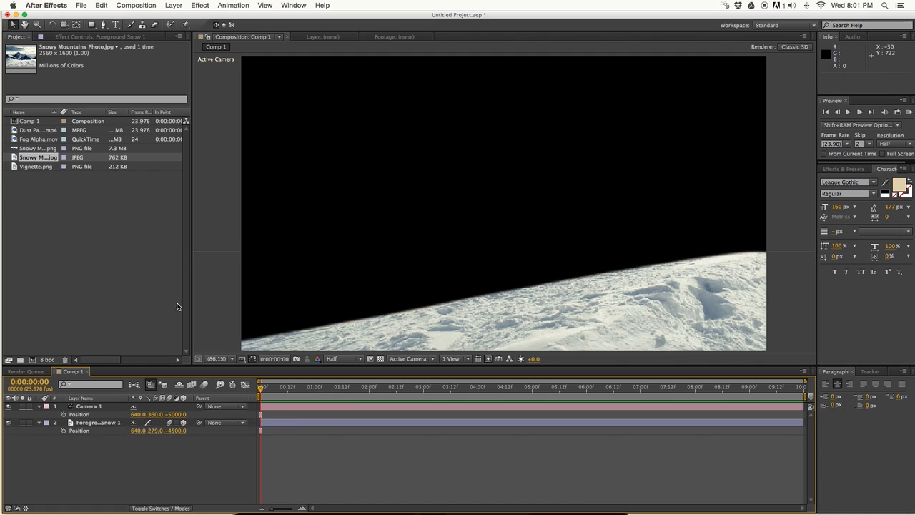
pyautogui.click(8, 423)
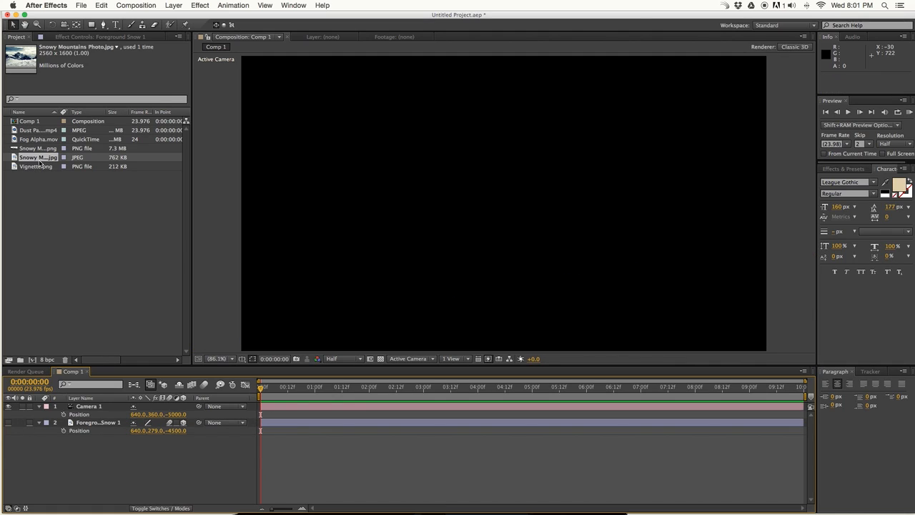
pyautogui.moveTo(44, 158); pyautogui.dragTo(187, 441)
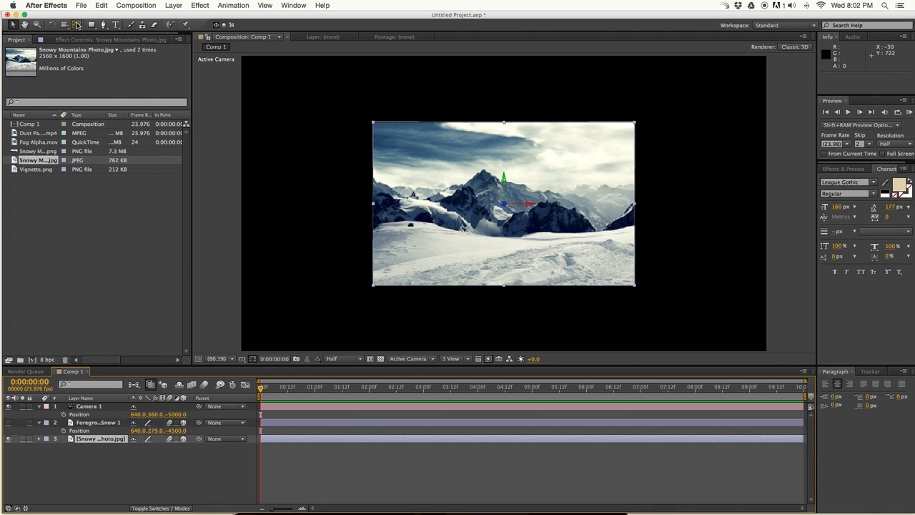
# Step: Draw a closed Pen mask on the new photo layer around the textured lower snow slope, running past the photo's side and bottom edges
pyautogui.click(103, 24)
pyautogui.scroll(3, 383, 295)
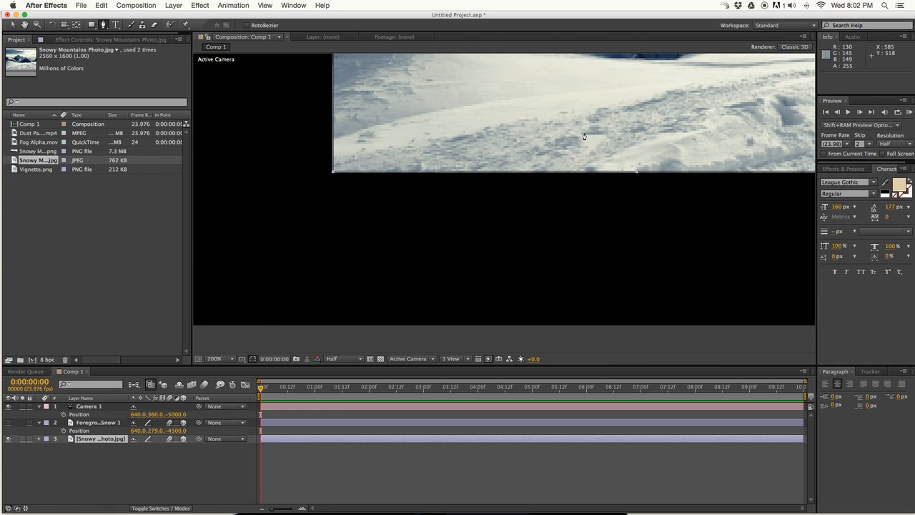
pyautogui.press('/')
pyautogui.press('h')
pyautogui.press('g')
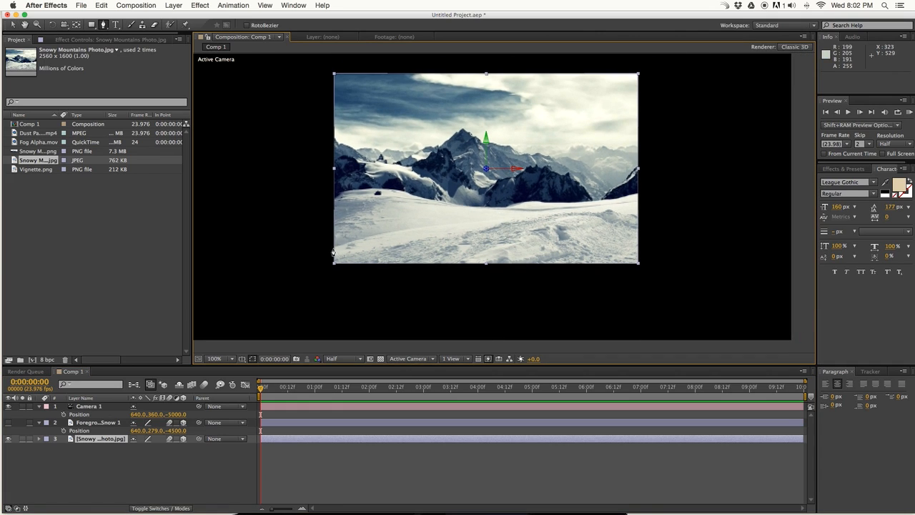
pyautogui.moveTo(330, 247); pyautogui.dragTo(396, 231)
pyautogui.click(481, 220)
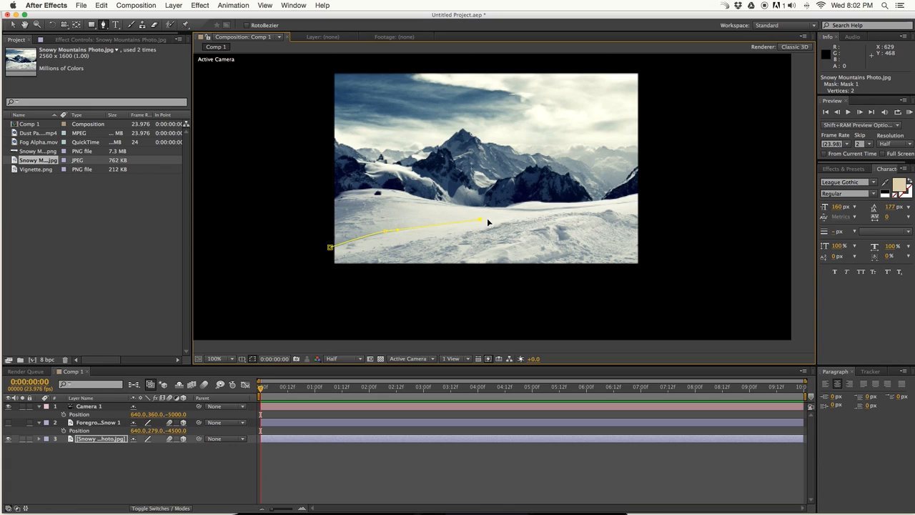
pyautogui.click(568, 216)
pyautogui.click(618, 211)
pyautogui.click(641, 207)
pyautogui.click(651, 258)
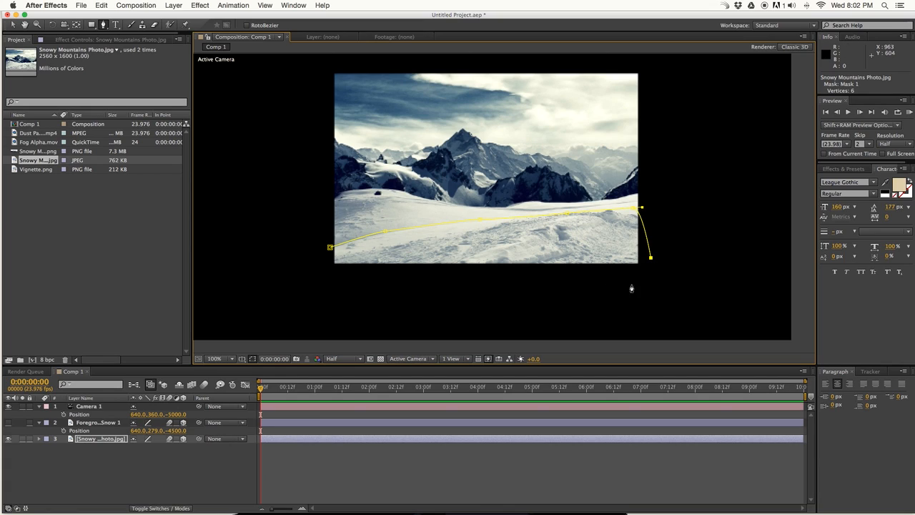
pyautogui.click(319, 276)
pyautogui.click(331, 247)
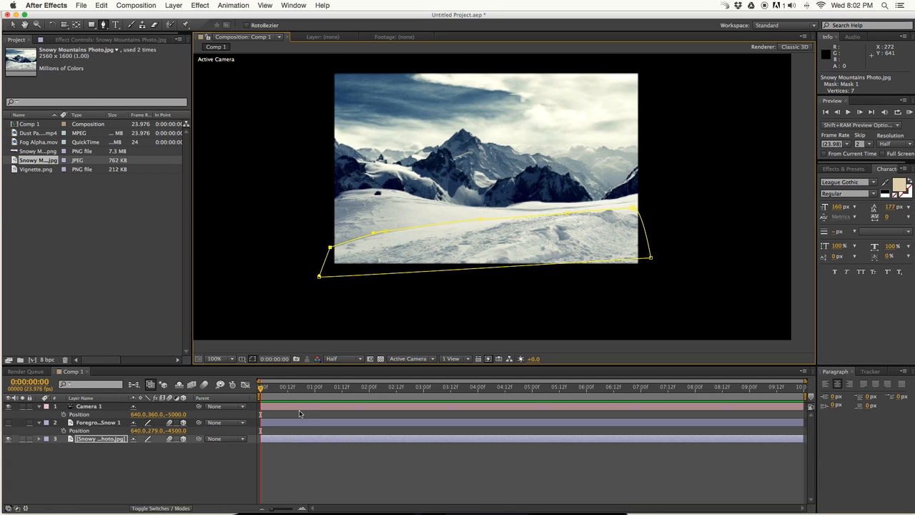
pyautogui.click(13, 26)
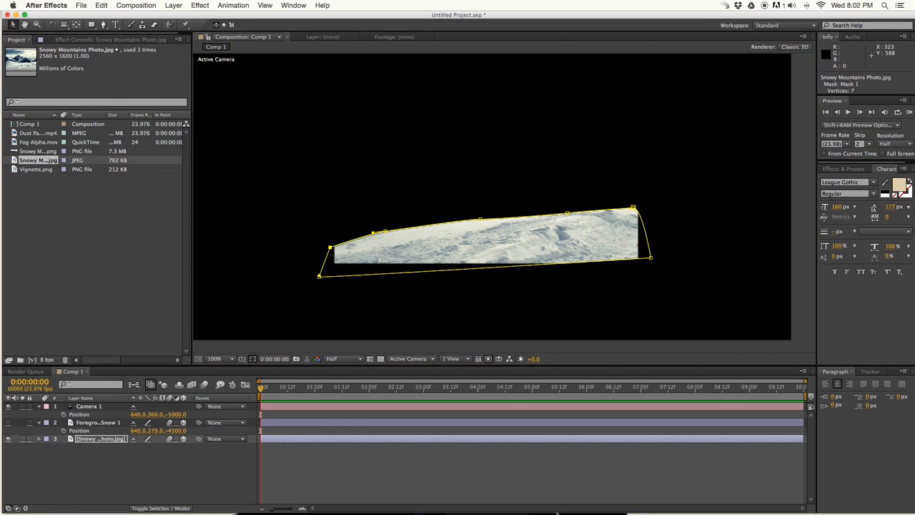
pyautogui.click(498, 467)
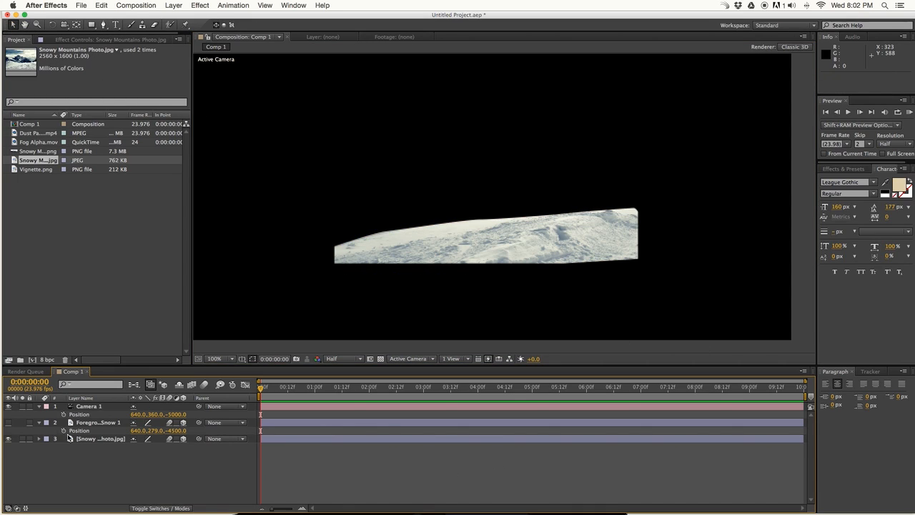
# Step: Rename the newly masked photo layer as Foreground Snow 2
pyautogui.rightClick(85, 438)
pyautogui.click(128, 500)
pyautogui.write('Fo')
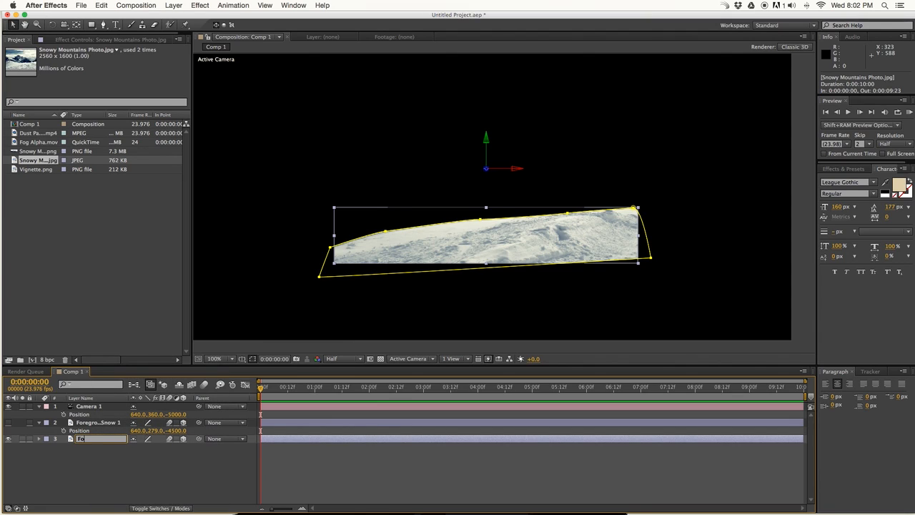
pyautogui.write('reground Snow 2')
pyautogui.click(379, 493)
# Step: Make Foreground Snow 1 visible again and set the Z position of Foreground Snow 2 to -4000
pyautogui.click(9, 422)
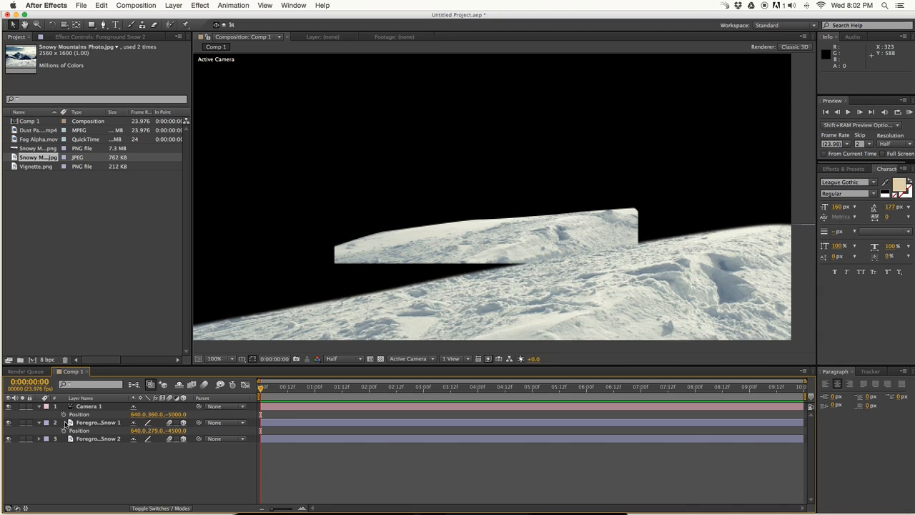
pyautogui.click(91, 426)
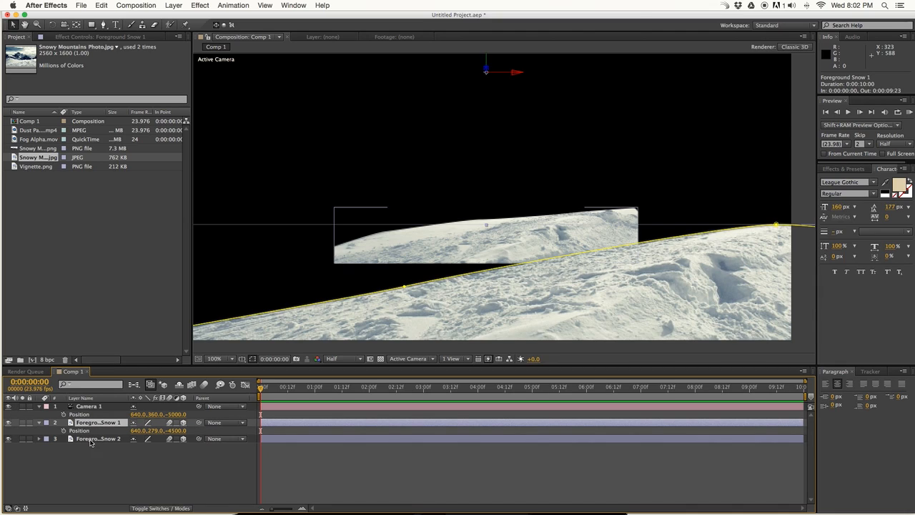
pyautogui.click(93, 439)
pyautogui.press('p')
pyautogui.click(171, 448)
pyautogui.write('-4500')
pyautogui.press('Return')
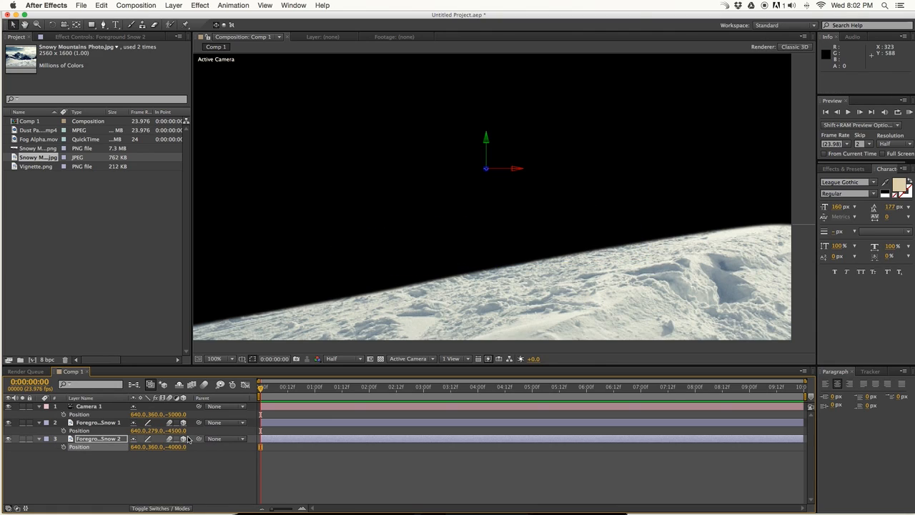
# Step: Scale Foreground Snow 2 down, raise it to a Y position of about 280, and fit the whole composition in view
pyautogui.press('s')
pyautogui.moveTo(145, 447); pyautogui.dragTo(132, 447)
pyautogui.click(111, 444)
pyautogui.press('p')
pyautogui.click(232, 359)
pyautogui.click(233, 310)
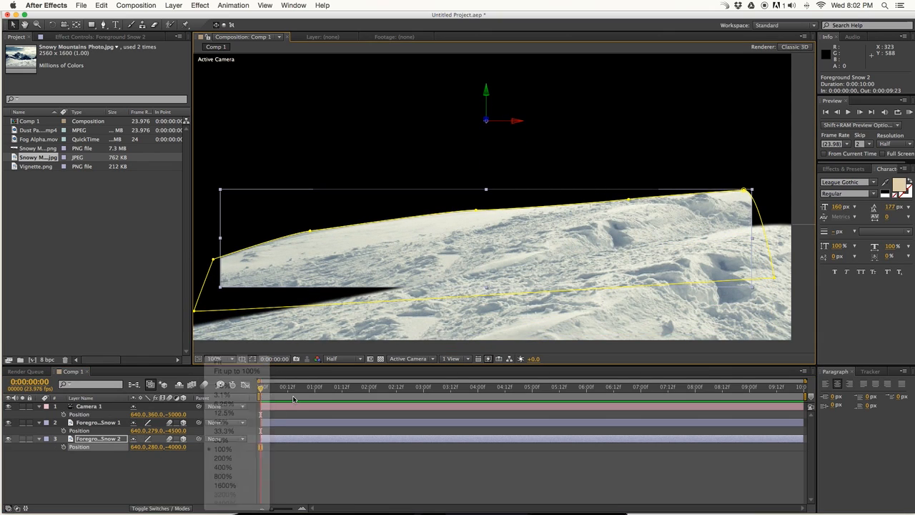
# Step: Enlarge Foreground Snow 2 until it spans the full frame width and set its Y position to about 285
pyautogui.doubleClick(120, 422)
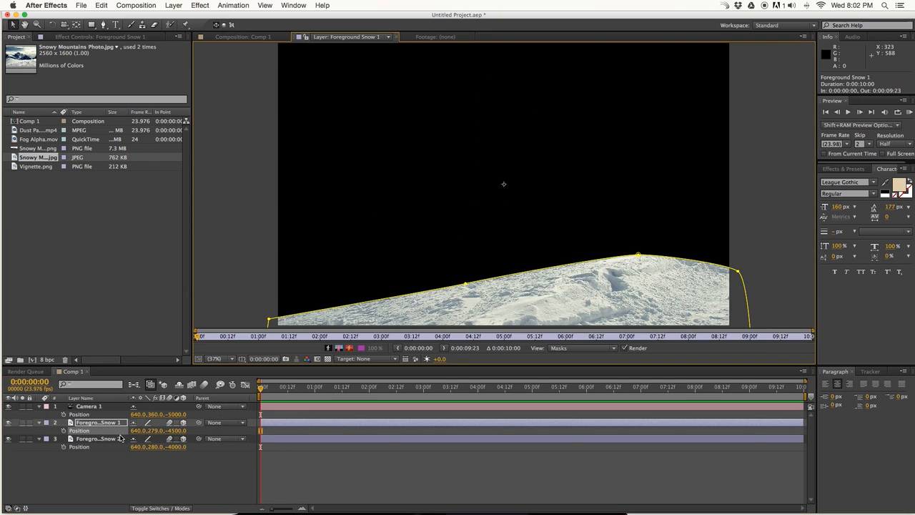
pyautogui.click(243, 37)
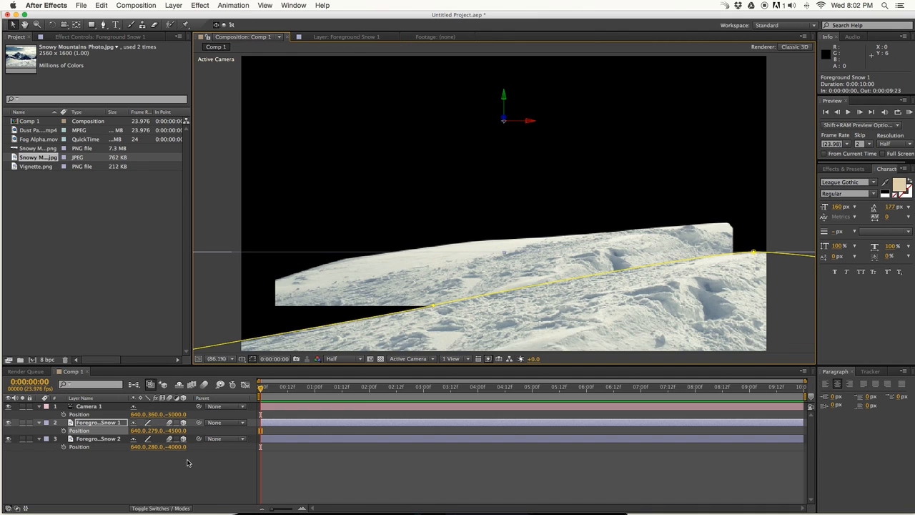
pyautogui.click(98, 438)
pyautogui.press('s')
pyautogui.moveTo(141, 446)
pyautogui.mouseDown()
pyautogui.moveTo(165, 447)
pyautogui.moveTo(147, 450)
pyautogui.mouseUp()
pyautogui.press('p')
pyautogui.moveTo(158, 446)
pyautogui.mouseDown()
pyautogui.moveTo(143, 446)
pyautogui.moveTo(161, 446)
pyautogui.mouseUp()
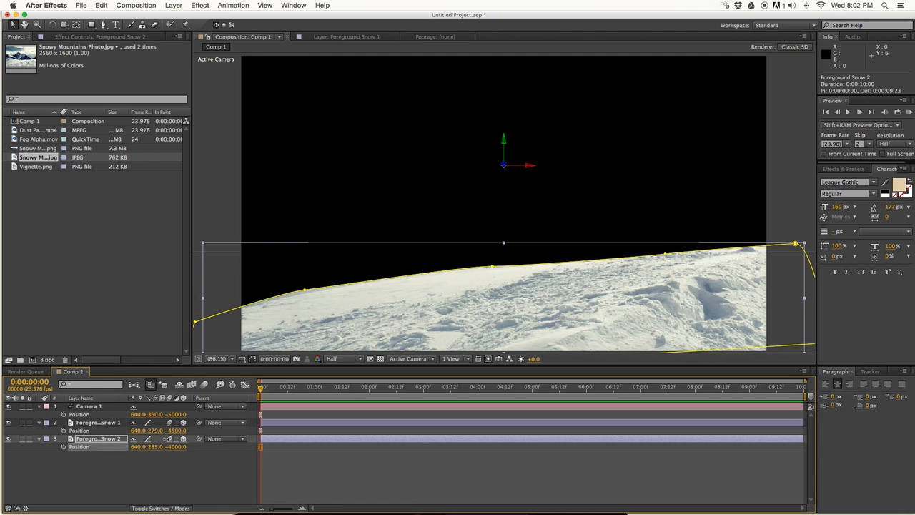
# Step: Move Camera 1 along Z to about -4978 to check the depth between the two snow layers
pyautogui.click(379, 486)
pyautogui.moveTo(179, 416)
pyautogui.mouseDown()
pyautogui.moveTo(132, 415)
pyautogui.moveTo(197, 407)
pyautogui.moveTo(188, 414)
pyautogui.mouseUp()
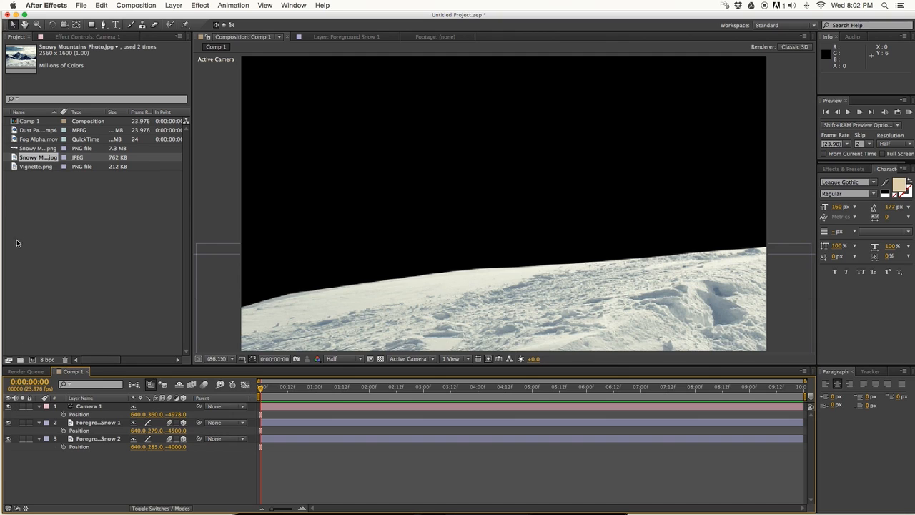
# Step: Add Snowy Mountains Photo.jpg as the lowest layer, hide both Foreground Snow layers, and make the new layer 3D
pyautogui.moveTo(32, 156); pyautogui.dragTo(136, 459)
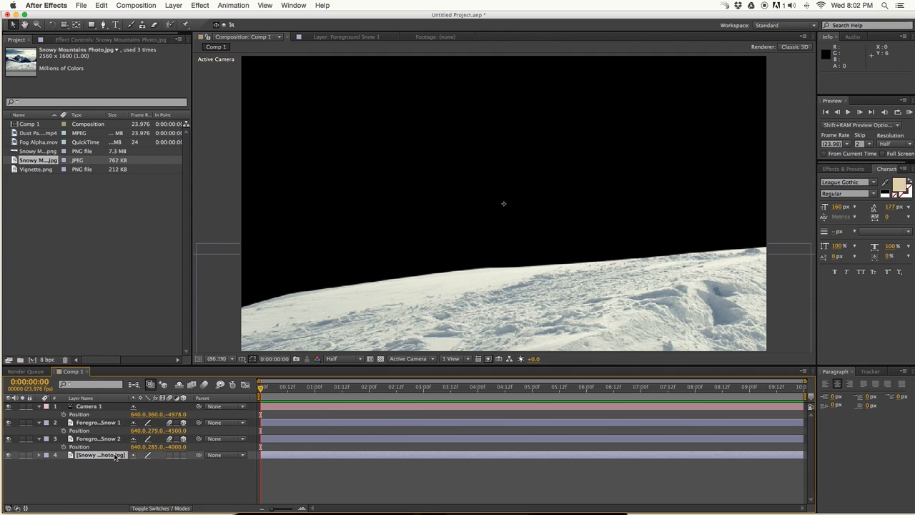
pyautogui.moveTo(8, 421); pyautogui.dragTo(8, 438)
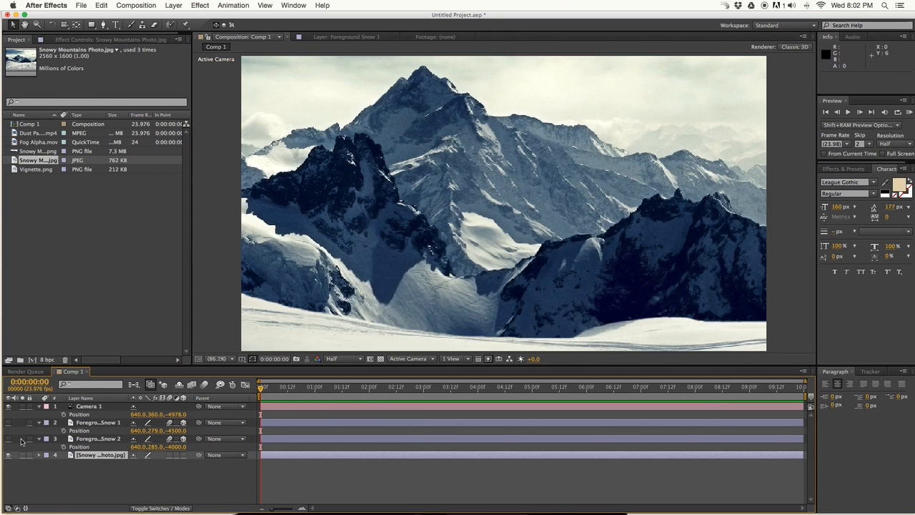
pyautogui.click(182, 455)
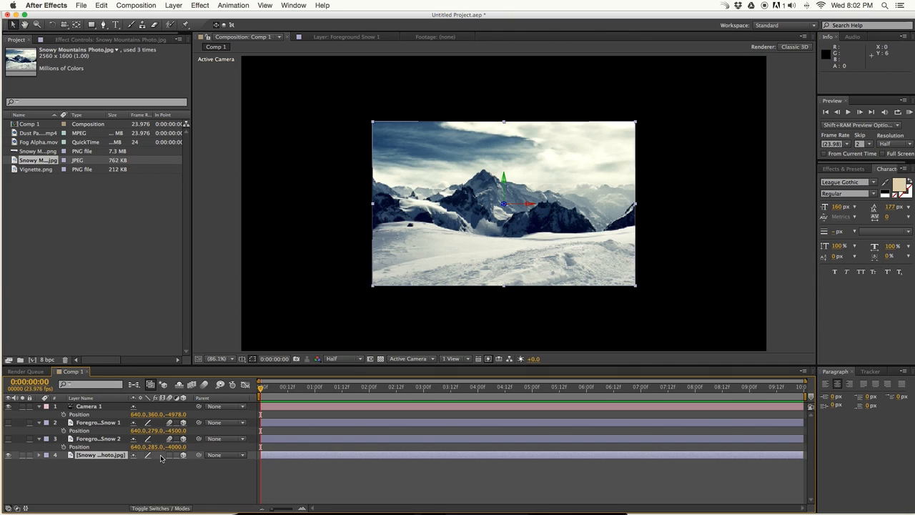
# Step: Draw a closed Pen mask around the whole snowfield on the new photo layer, following the snow's edge below the dark mountains
pyautogui.click(103, 24)
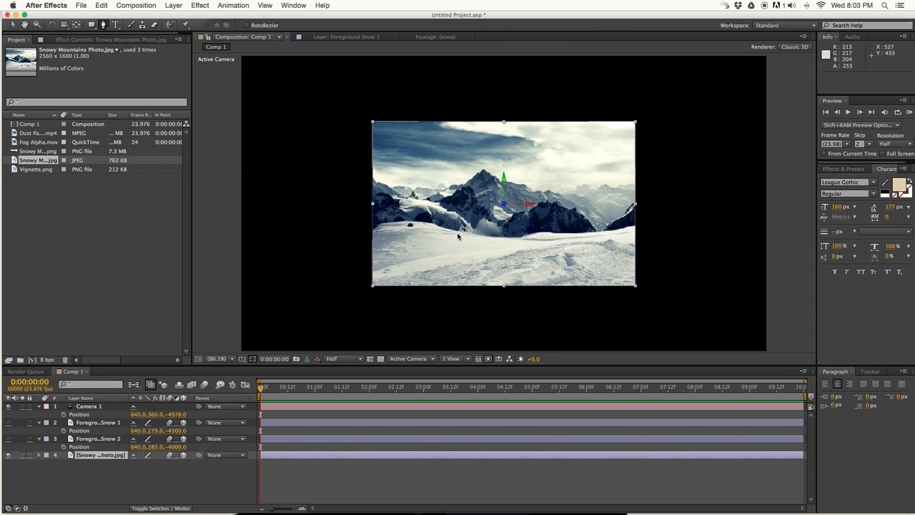
pyautogui.scroll(3, 443, 241)
pyautogui.scroll(-2, 439, 238)
pyautogui.scroll(2, 449, 239)
pyautogui.press('h')
pyautogui.moveTo(474, 244); pyautogui.dragTo(389, 227)
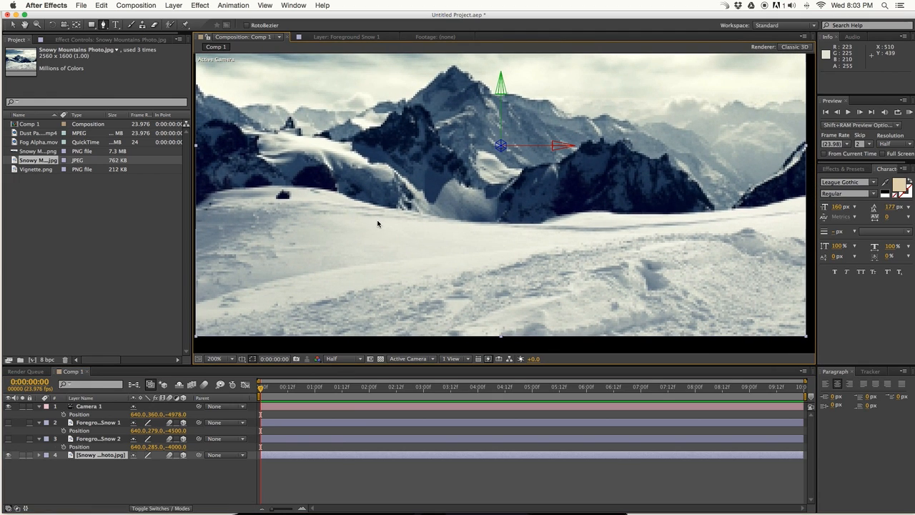
pyautogui.scroll(-2, 378, 224)
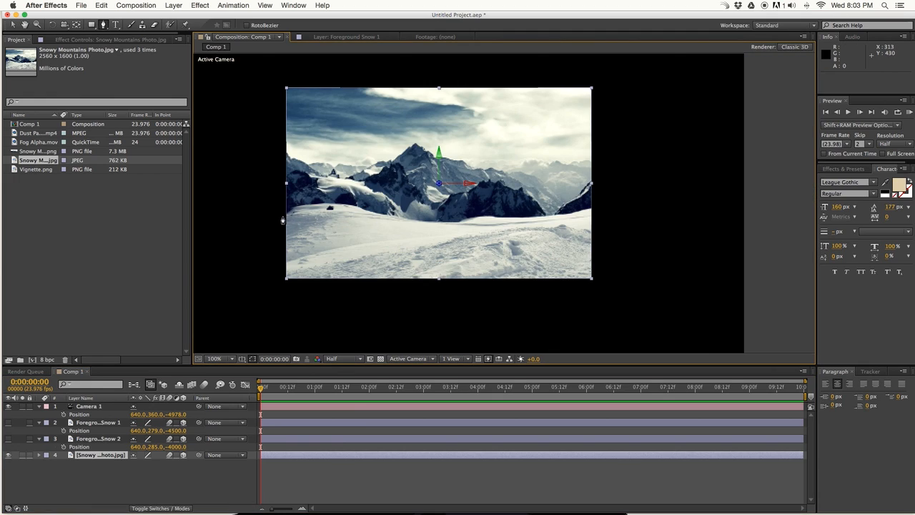
pyautogui.click(283, 216)
pyautogui.click(384, 216)
pyautogui.click(432, 223)
pyautogui.click(475, 224)
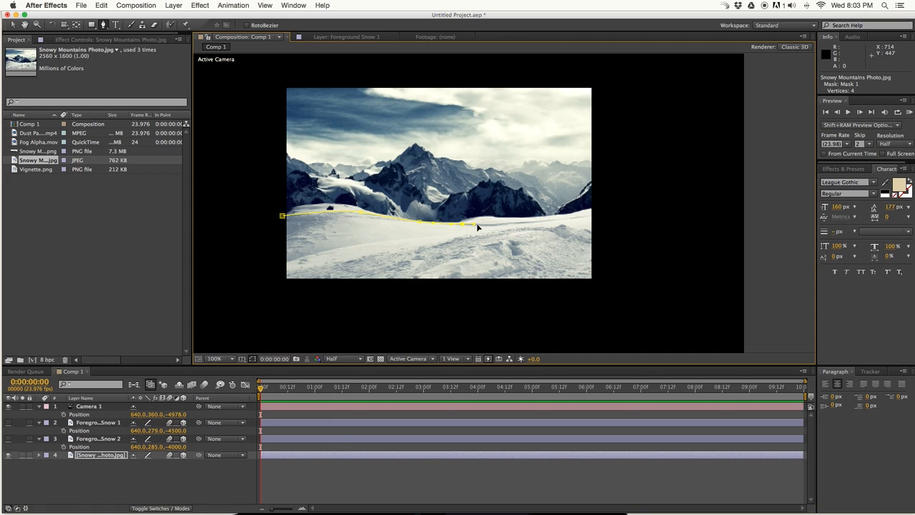
pyautogui.moveTo(571, 217); pyautogui.dragTo(593, 212)
pyautogui.click(602, 296)
pyautogui.click(282, 293)
pyautogui.click(282, 215)
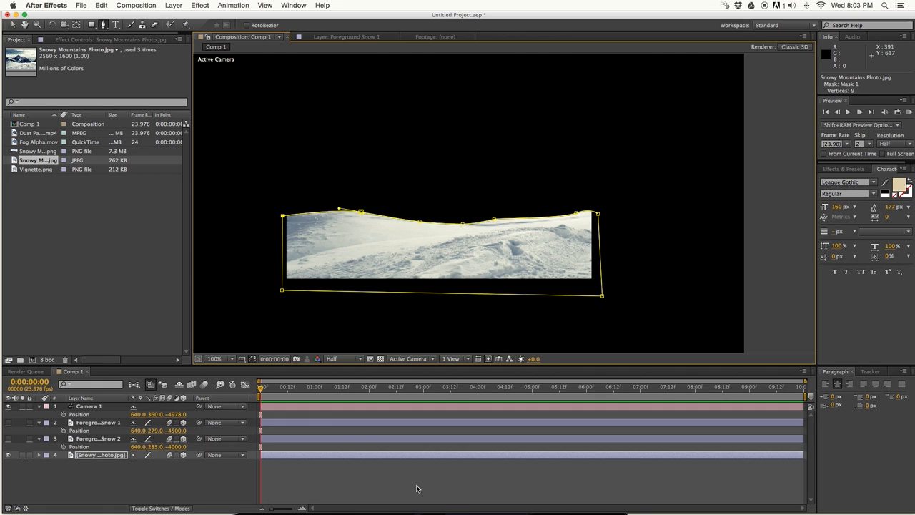
pyautogui.click(341, 469)
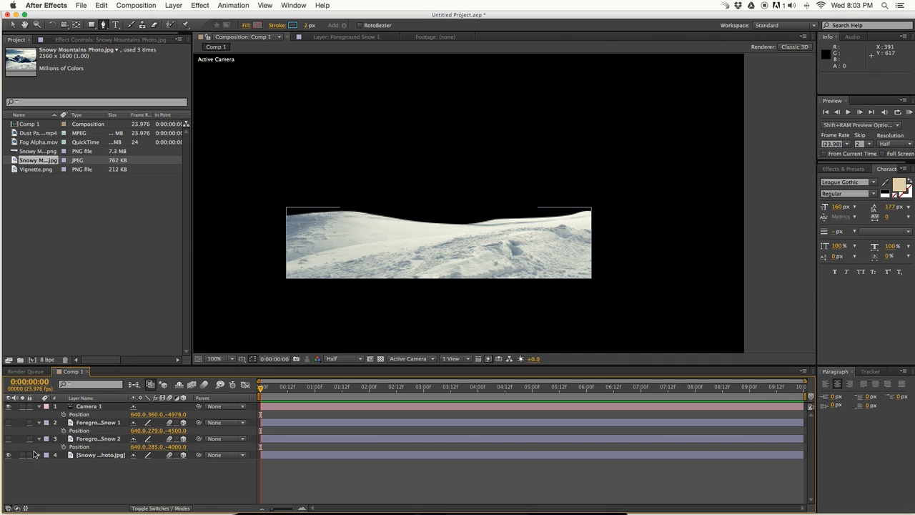
# Step: Rename the masked snowfield layer as Midground Snow
pyautogui.rightClick(84, 455)
pyautogui.click(101, 448)
pyautogui.write('Mid')
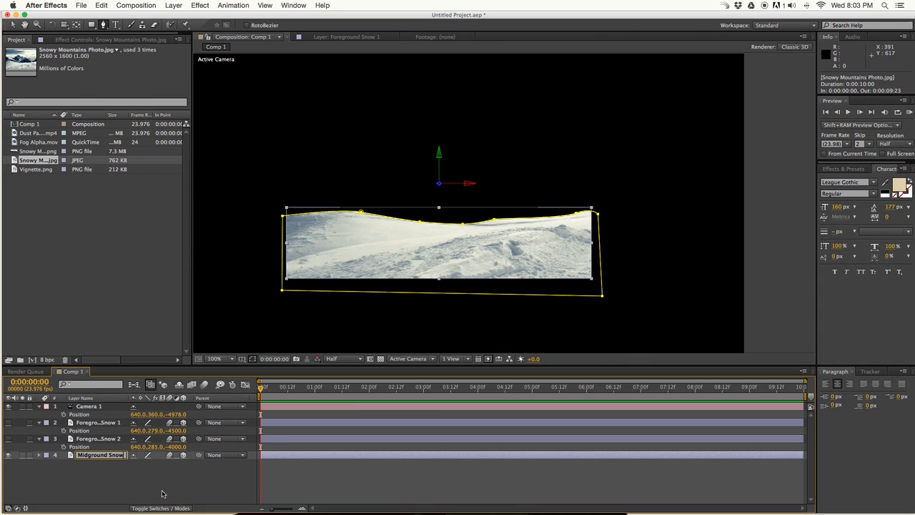
pyautogui.write('ground Snow')
pyautogui.click(285, 482)
# Step: Make both Foreground Snow layers visible again and set the Z position of Midground Snow to -3000
pyautogui.click(8, 438)
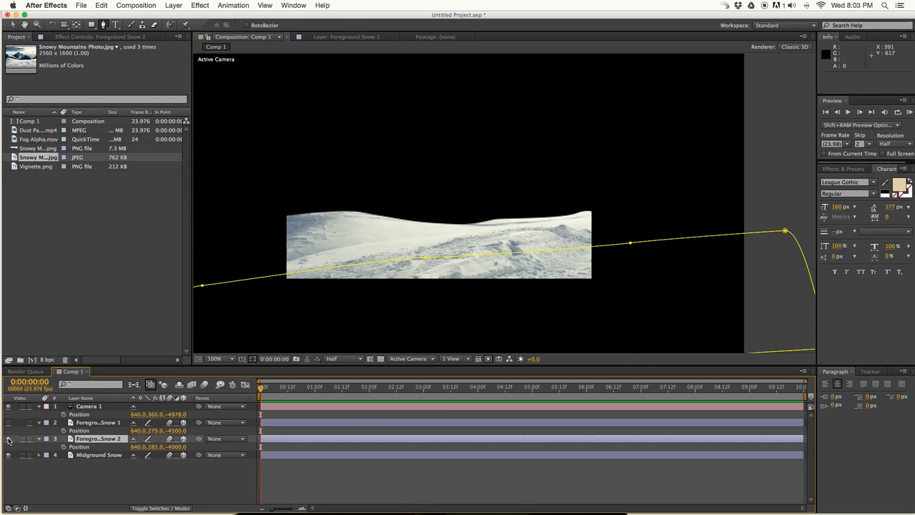
pyautogui.click(8, 422)
pyautogui.click(88, 456)
pyautogui.press('p')
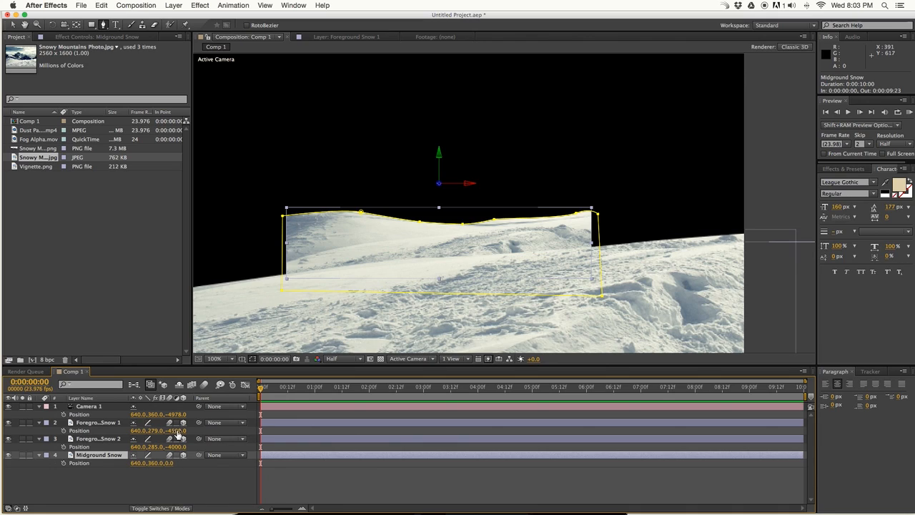
pyautogui.click(172, 463)
pyautogui.write('-3000')
pyautogui.press('Return')
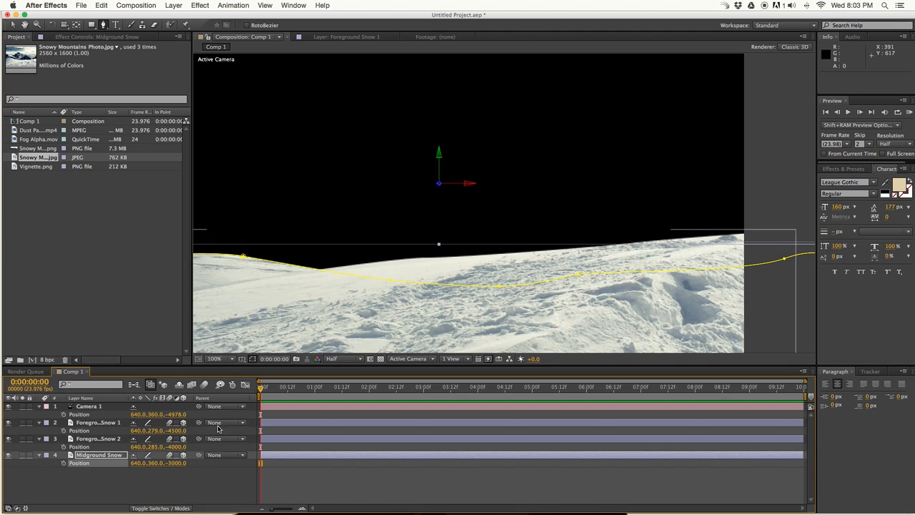
# Step: Scale Midground Snow down and raise it to a Y position of about 233 behind the foreground snow
pyautogui.click(233, 361)
pyautogui.click(225, 370)
pyautogui.press('s')
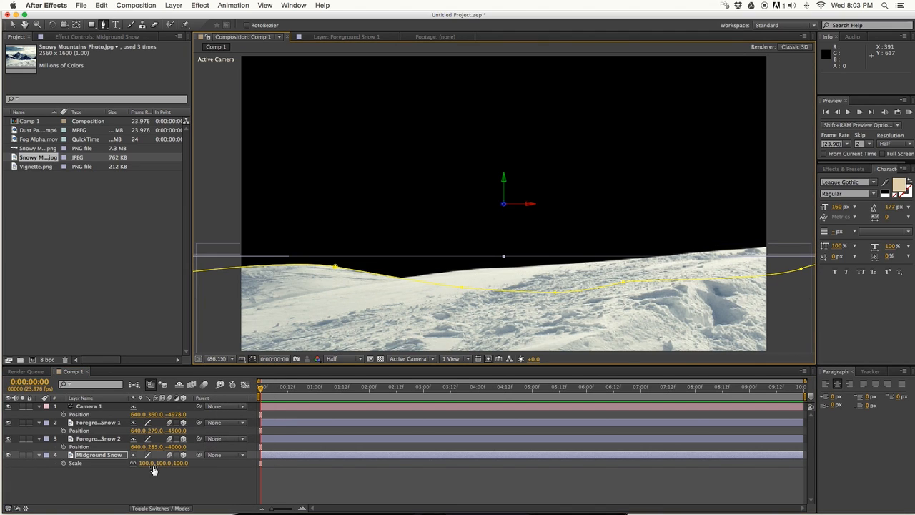
pyautogui.moveTo(140, 463); pyautogui.dragTo(107, 446)
pyautogui.press('p')
pyautogui.click(279, 472)
# Step: Move Camera 1 along Z to about -4964 to check the depth of the three snow layers
pyautogui.moveTo(184, 416); pyautogui.dragTo(200, 417)
pyautogui.click(323, 479)
# Step: Hide all three snow layers and add another copy of Snowy Mountains Photo.jpg below Midground Snow
pyautogui.moveTo(8, 455); pyautogui.dragTo(8, 422)
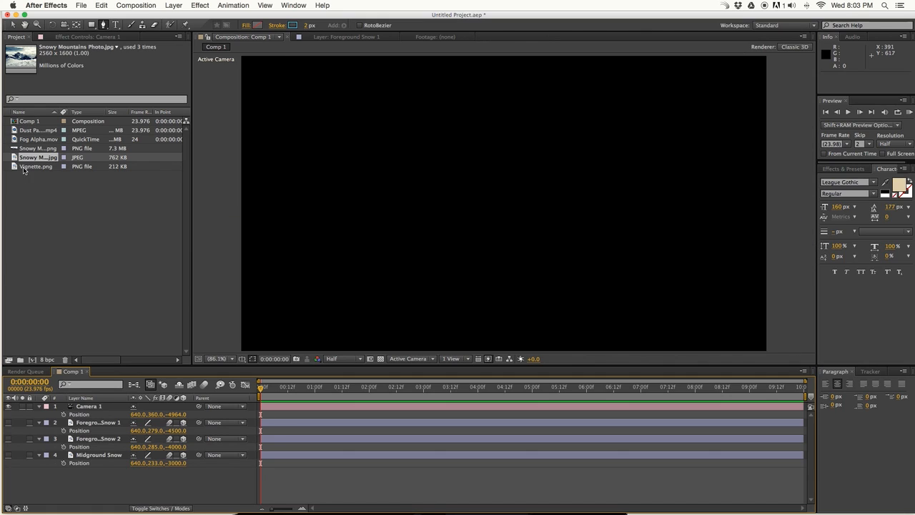
pyautogui.click(23, 202)
pyautogui.moveTo(24, 157); pyautogui.dragTo(192, 471)
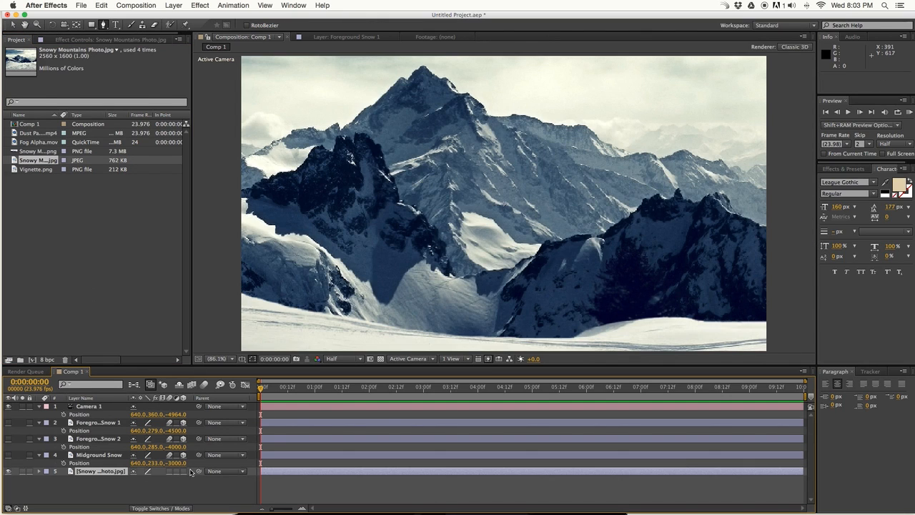
# Step: Scale the new photo copy to 47% and start a mask on the ridge at the photo's left edge
pyautogui.press('s')
pyautogui.moveTo(147, 479); pyautogui.dragTo(121, 479)
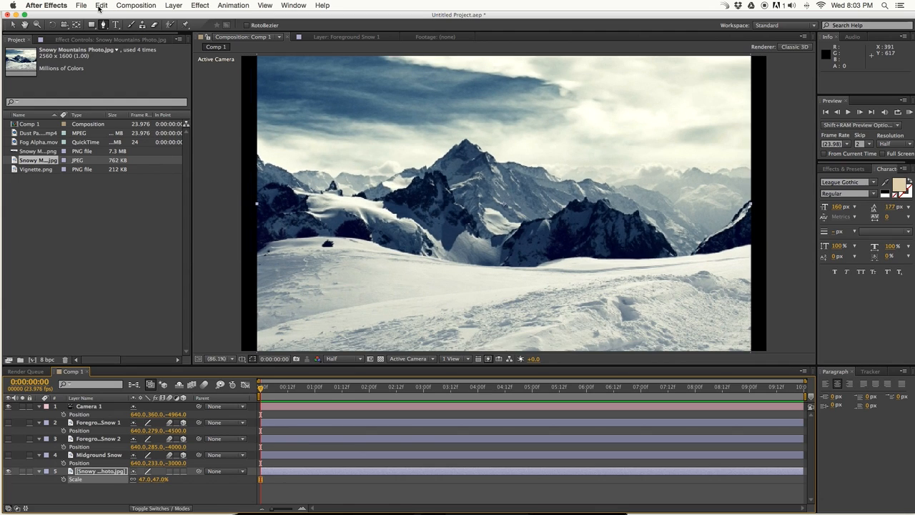
pyautogui.scroll(3, 502, 186)
pyautogui.moveTo(244, 190); pyautogui.dragTo(612, 205)
pyautogui.press('g')
pyautogui.click(291, 123)
pyautogui.click(311, 153)
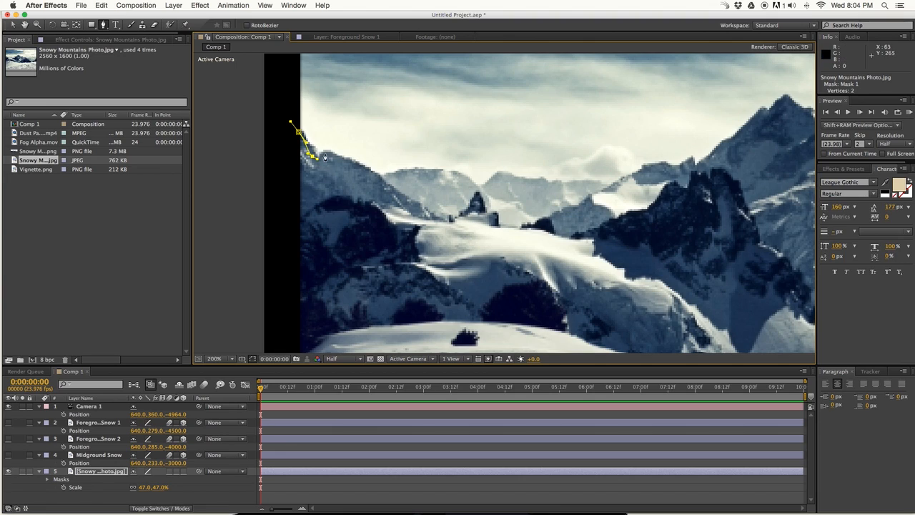
# Step: Continue the mask along the skyline of the distant left mountains to the foot of the main peak
pyautogui.click(373, 177)
pyautogui.moveTo(500, 171); pyautogui.dragTo(311, 173)
pyautogui.click(336, 185)
pyautogui.click(346, 186)
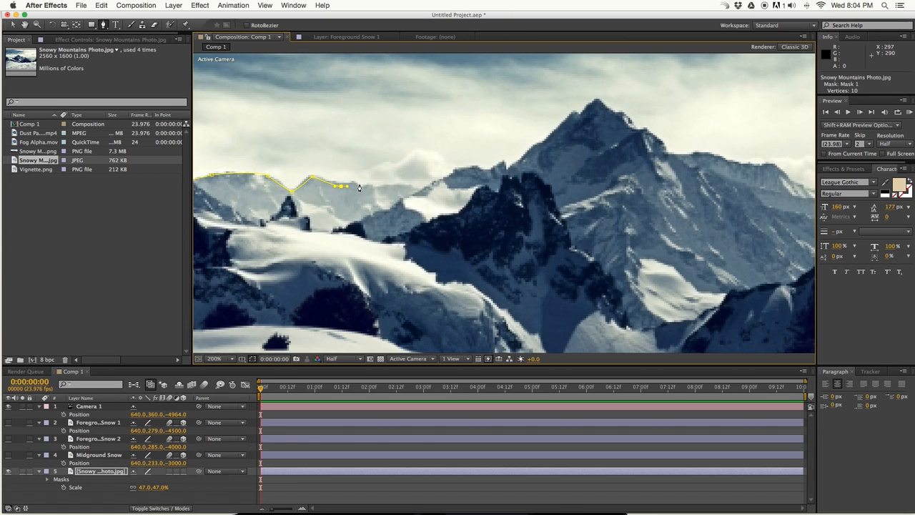
pyautogui.moveTo(394, 186); pyautogui.dragTo(406, 186)
pyautogui.moveTo(463, 174); pyautogui.dragTo(343, 203)
pyautogui.click(355, 201)
pyautogui.click(370, 202)
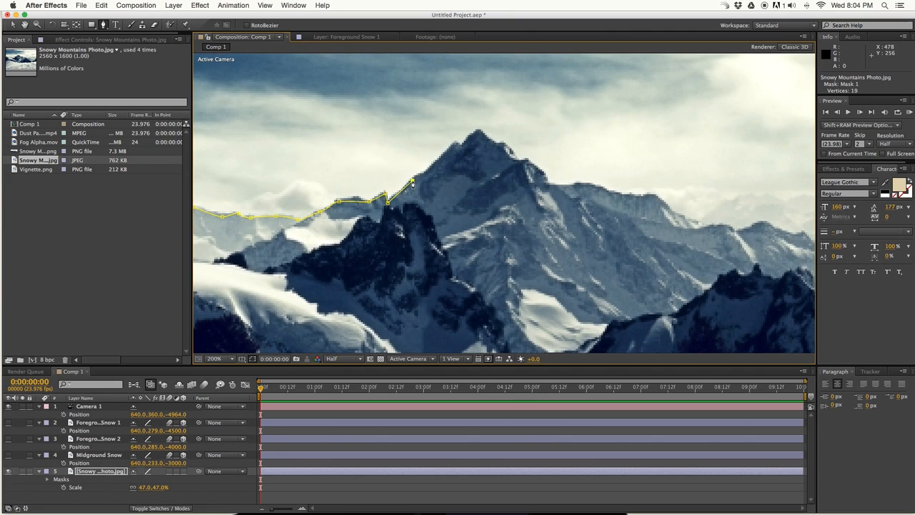
# Step: Trace the mask up over the summit of the main peak and along its right shoulder
pyautogui.click(453, 146)
pyautogui.moveTo(455, 147); pyautogui.dragTo(367, 174)
pyautogui.click(369, 172)
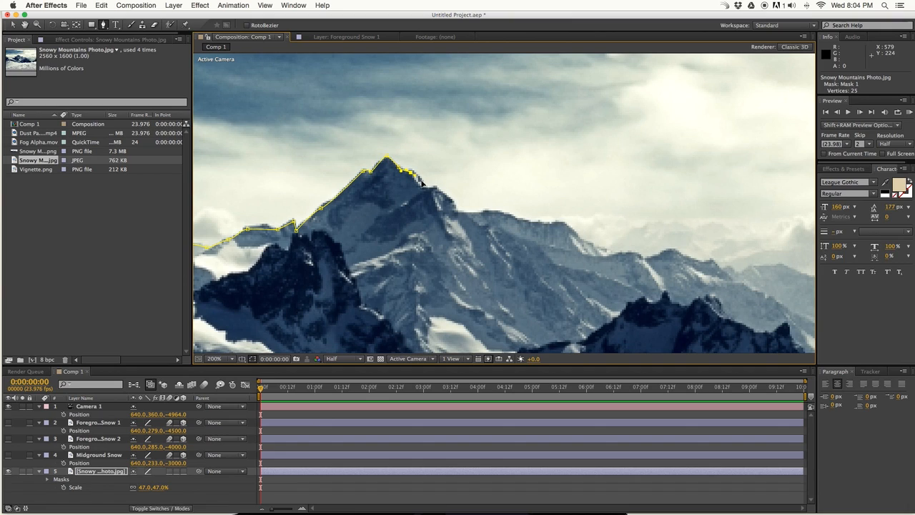
pyautogui.moveTo(437, 192); pyautogui.dragTo(283, 176)
pyautogui.click(309, 199)
pyautogui.click(335, 193)
pyautogui.click(375, 204)
pyautogui.click(421, 214)
pyautogui.moveTo(420, 215); pyautogui.dragTo(345, 195)
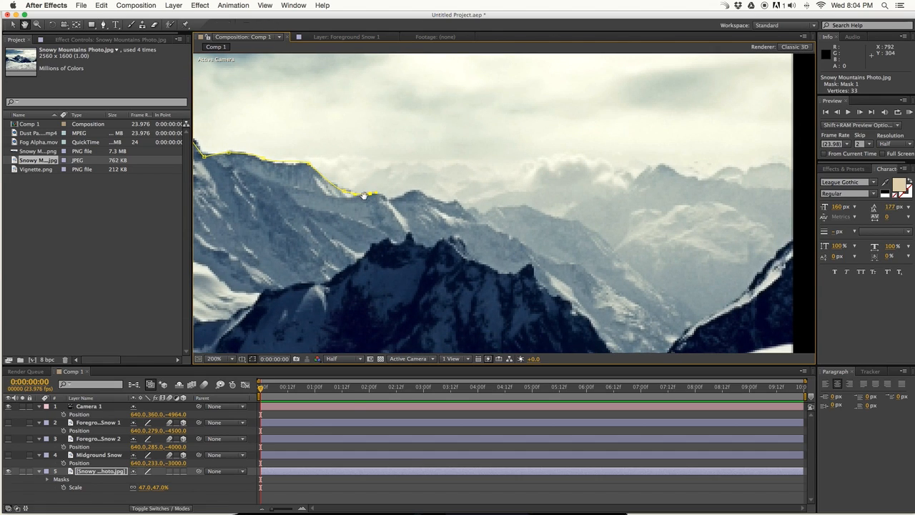
# Step: Extend the mask along the ridge descending to the right of the main peak
pyautogui.moveTo(398, 207); pyautogui.dragTo(366, 198)
pyautogui.click(386, 183)
pyautogui.click(412, 198)
pyautogui.moveTo(447, 210); pyautogui.dragTo(299, 158)
pyautogui.click(309, 166)
pyautogui.click(318, 174)
pyautogui.moveTo(349, 192); pyautogui.dragTo(361, 195)
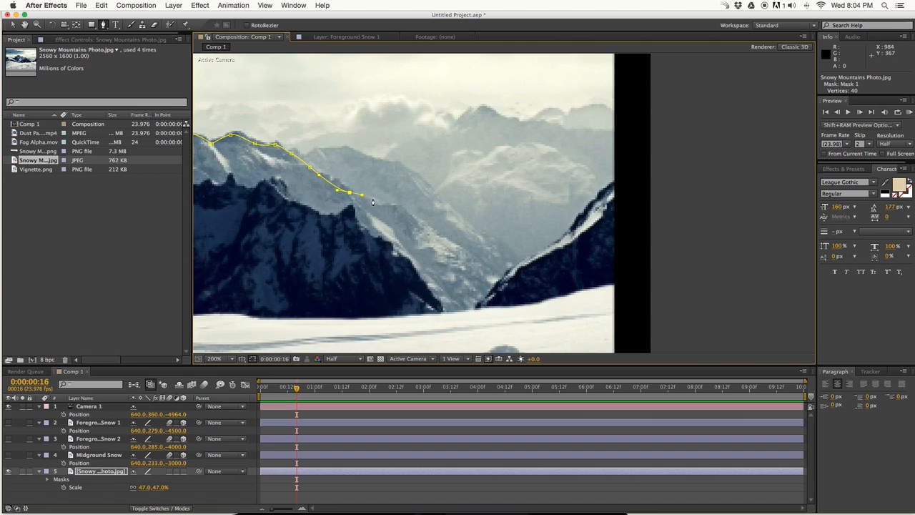
# Step: Carry the mask down to the valley and up the dark right-hand slope past the photo's edge
pyautogui.click(412, 212)
pyautogui.moveTo(446, 238); pyautogui.dragTo(465, 252)
pyautogui.click(591, 201)
pyautogui.click(611, 185)
pyautogui.click(650, 180)
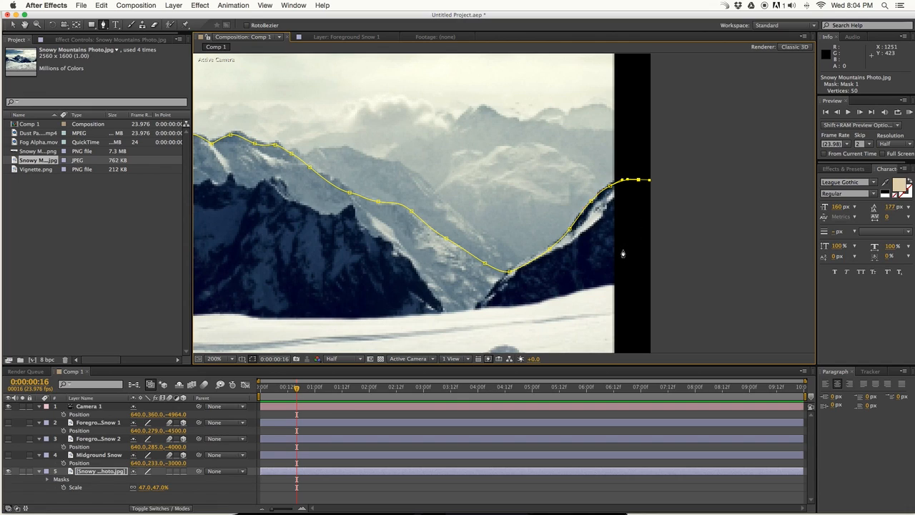
# Step: Close the mask around the area below the frame to cut away the sky, and fit the composition in the viewer
pyautogui.scroll(-3, 623, 253)
pyautogui.click(560, 308)
pyautogui.click(218, 308)
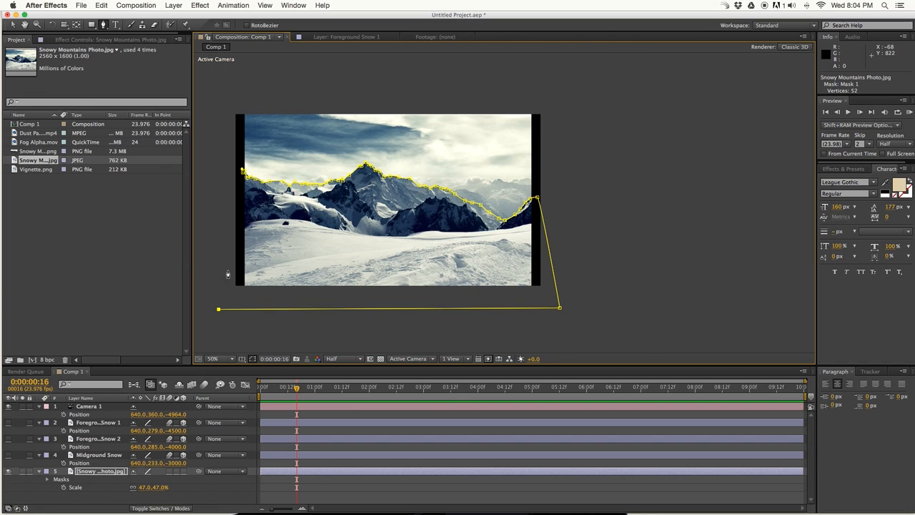
pyautogui.click(223, 172)
pyautogui.click(243, 172)
pyautogui.click(213, 359)
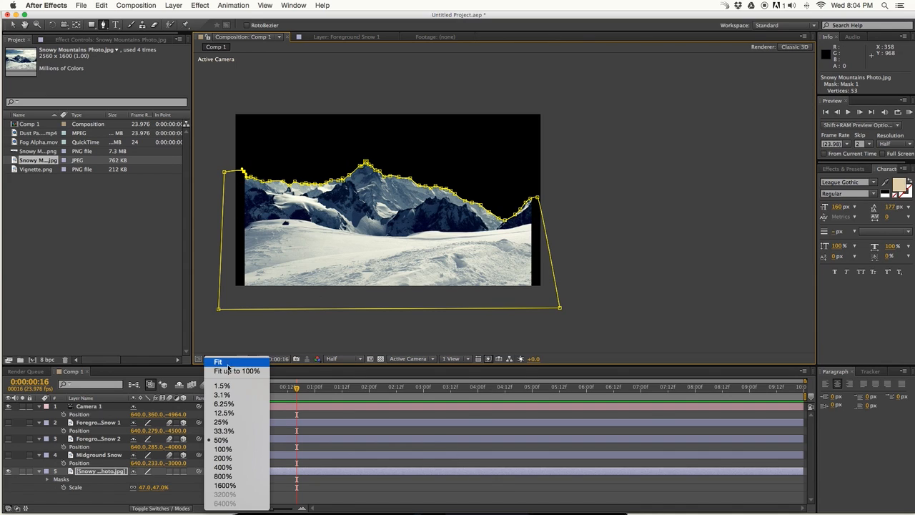
pyautogui.click(219, 369)
pyautogui.click(401, 498)
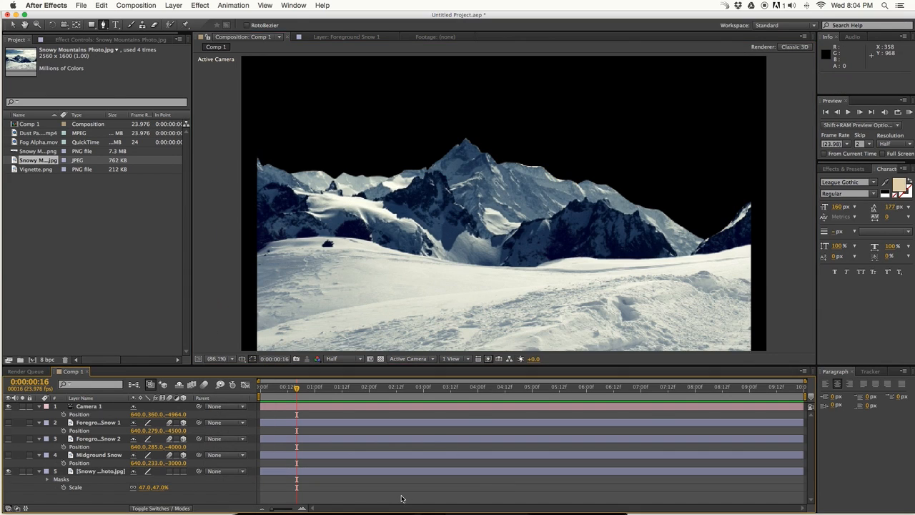
# Step: Make the masked photo a 3D layer with motion blur and show all three snow layers again
pyautogui.click(183, 471)
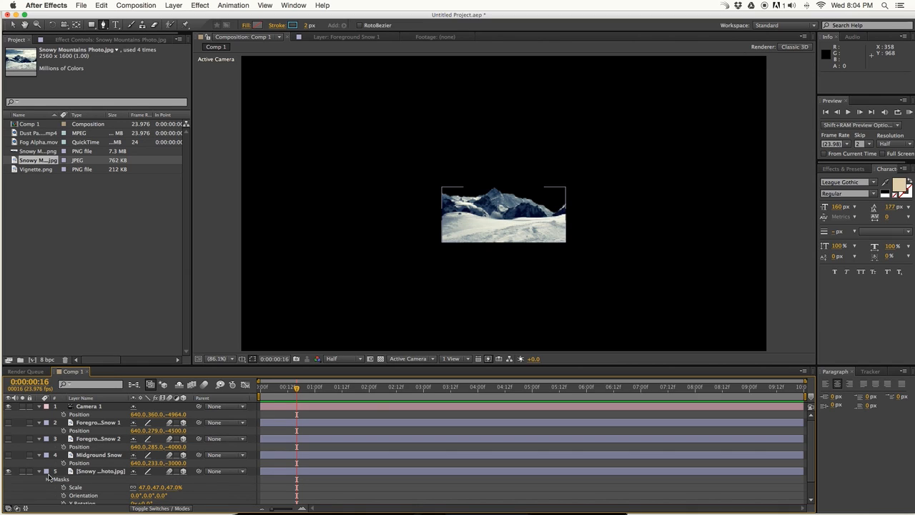
pyautogui.click(8, 439)
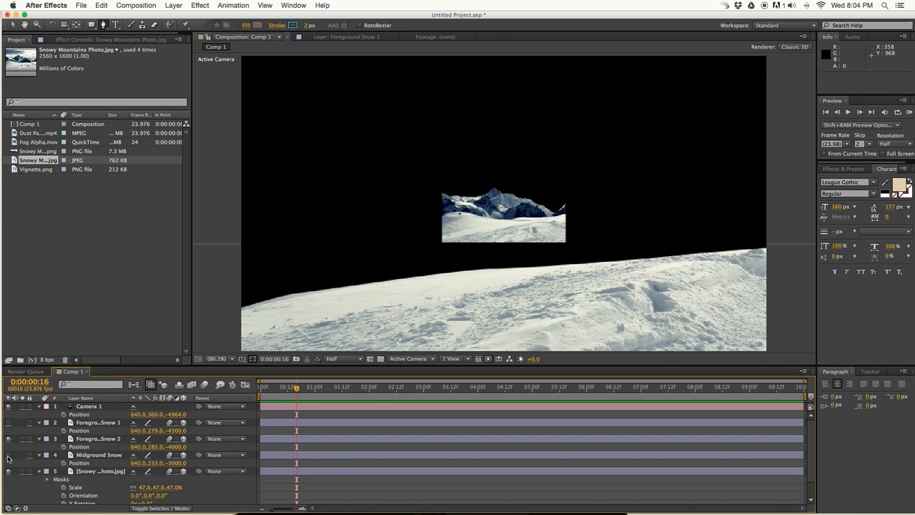
pyautogui.click(9, 455)
pyautogui.click(9, 422)
# Step: Rename the masked photo layer as Mountains
pyautogui.rightClick(105, 475)
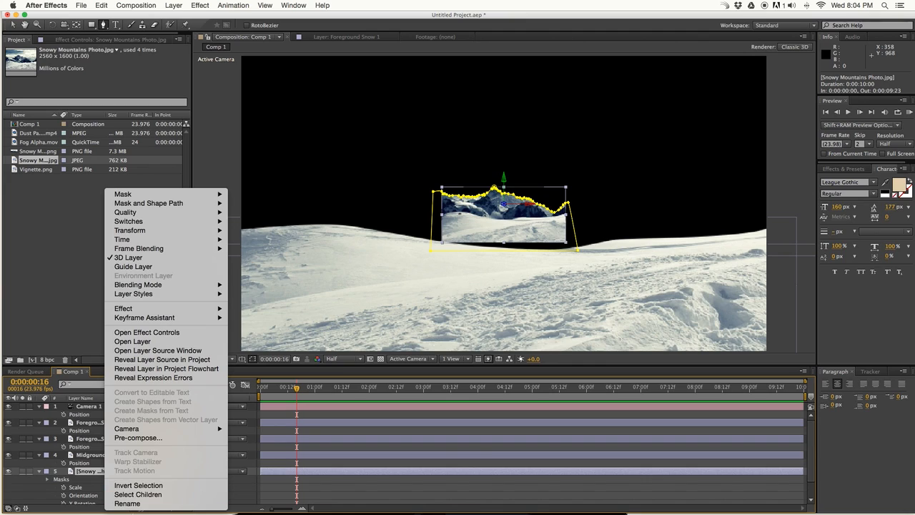
pyautogui.click(136, 502)
pyautogui.write('Moun')
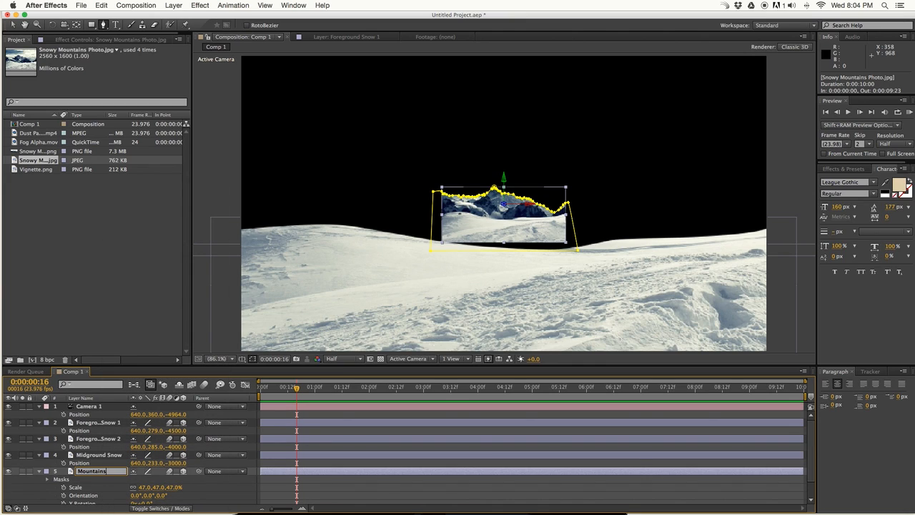
pyautogui.write('tains')
pyautogui.press('Return')
# Step: Collapse the expanded layer properties and set the Z position of Mountains to -1000
pyautogui.click(342, 485)
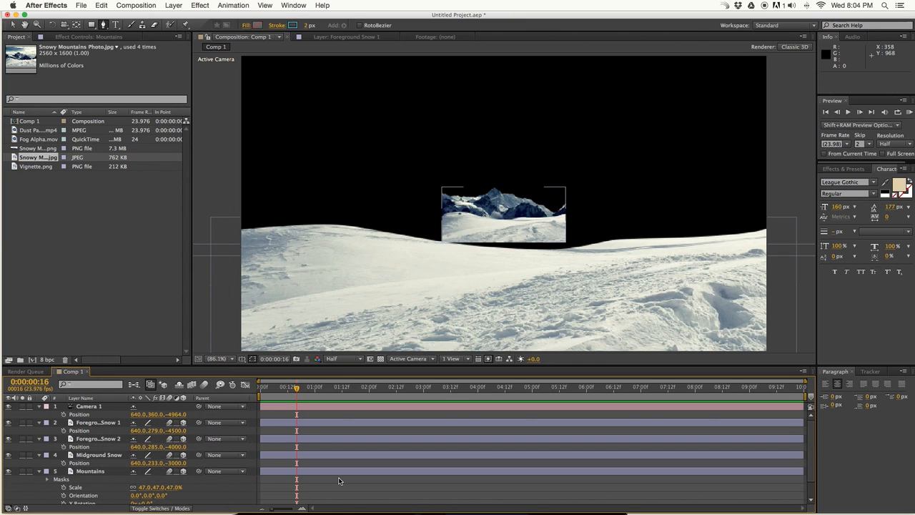
pyautogui.press('super+grave')
pyautogui.click(102, 440)
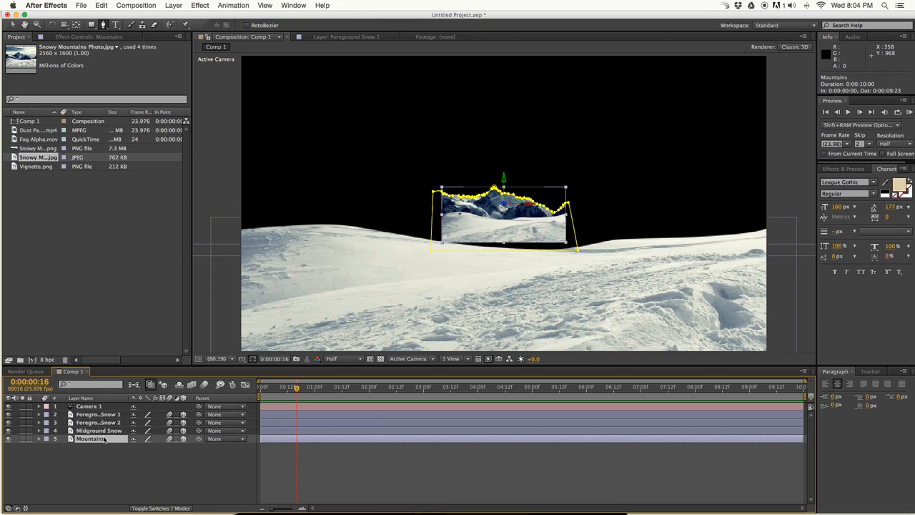
pyautogui.press('p')
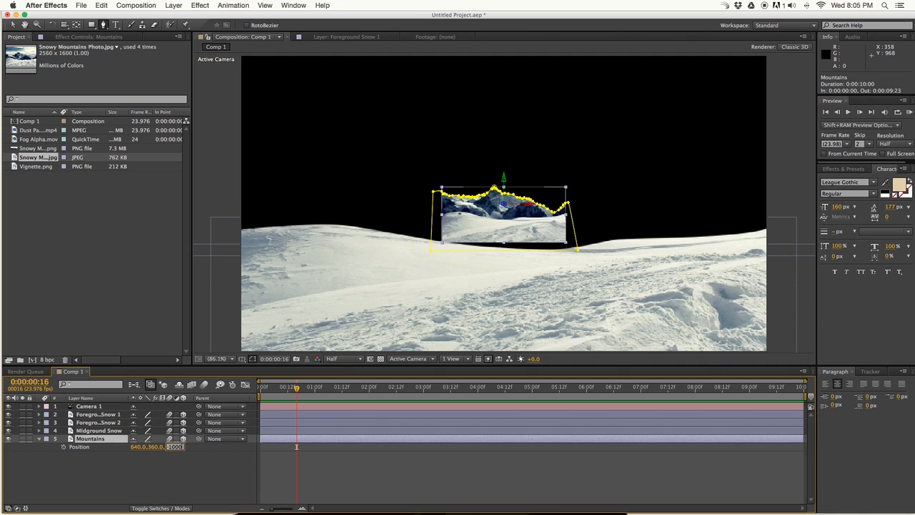
pyautogui.press('Return')
# Step: Scale Mountains up to span the frame and adjust its position to about 640, 186, -1028
pyautogui.press('s')
pyautogui.moveTo(144, 447); pyautogui.dragTo(193, 437)
pyautogui.press('p')
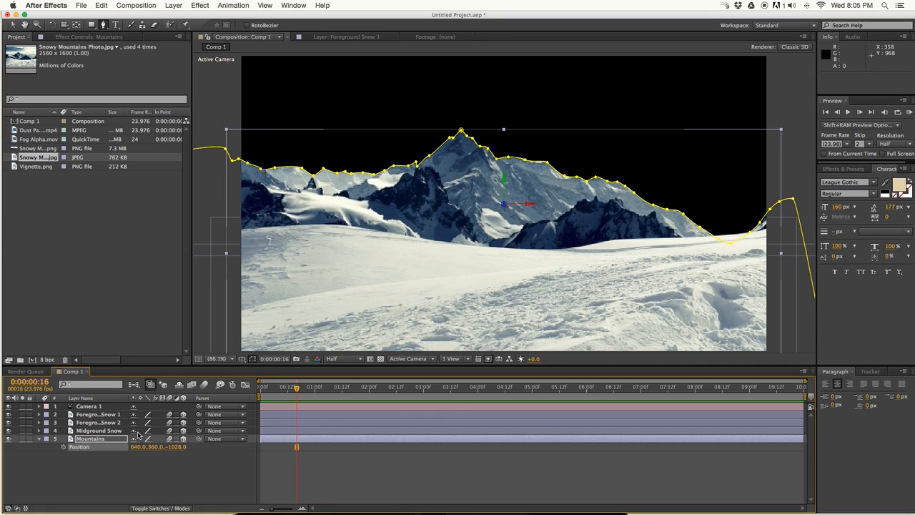
pyautogui.press('p')
pyautogui.press('p')
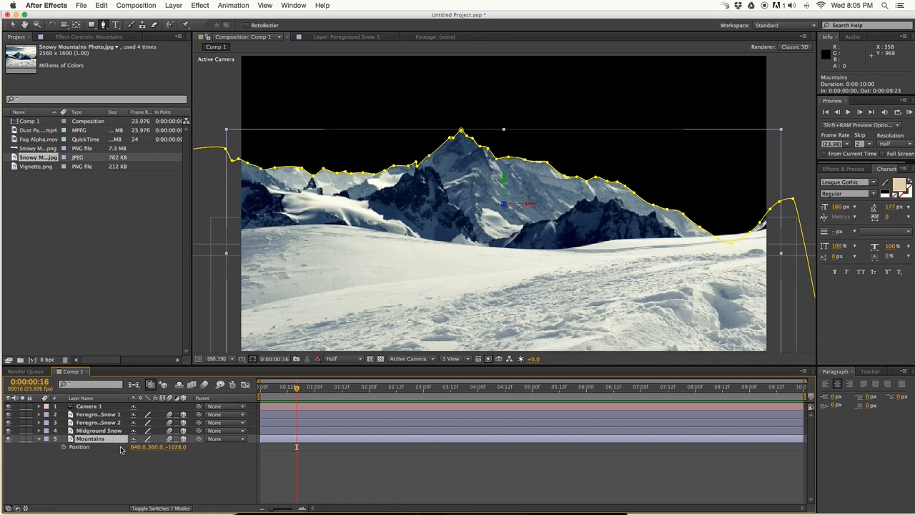
pyautogui.moveTo(143, 446); pyautogui.dragTo(189, 429)
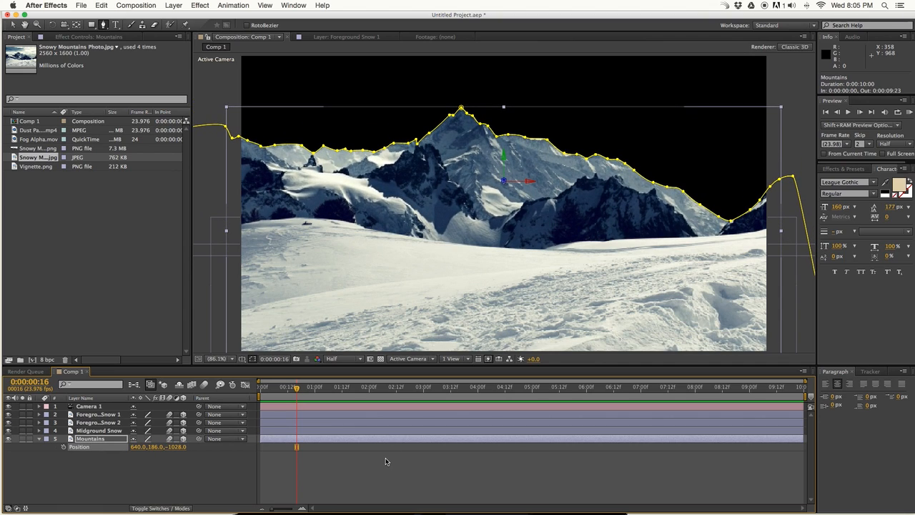
# Step: Move Camera 1 along Z to check the parallax and leave it at -5000
pyautogui.click(313, 462)
pyautogui.click(86, 406)
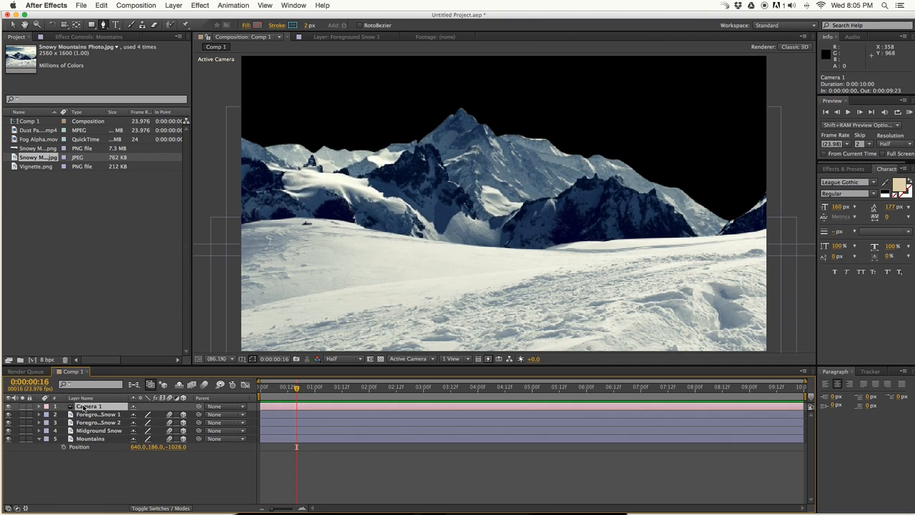
pyautogui.press('p')
pyautogui.moveTo(182, 414)
pyautogui.mouseDown()
pyautogui.moveTo(218, 413)
pyautogui.moveTo(188, 419)
pyautogui.mouseUp()
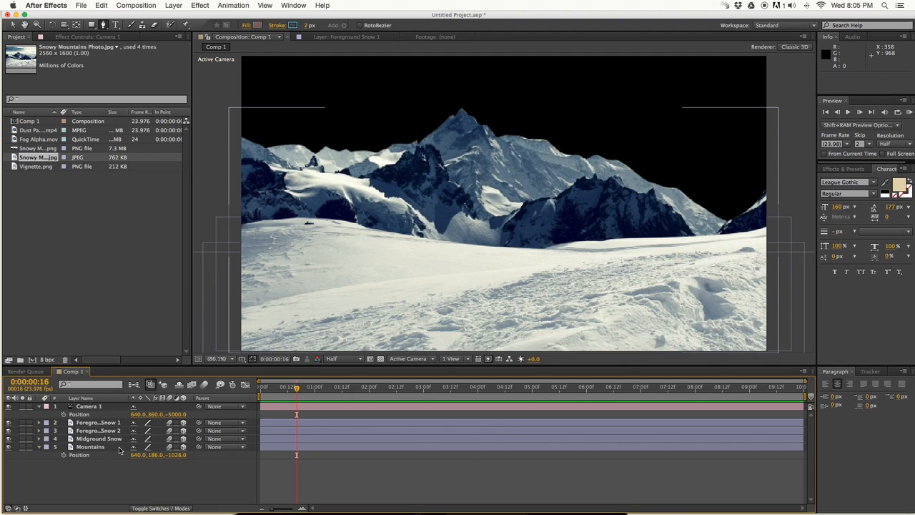
# Step: Add another copy of Snowy Mountains Photo.jpg below Mountains as a 3D layer with motion blur
pyautogui.click(65, 212)
pyautogui.click(47, 158)
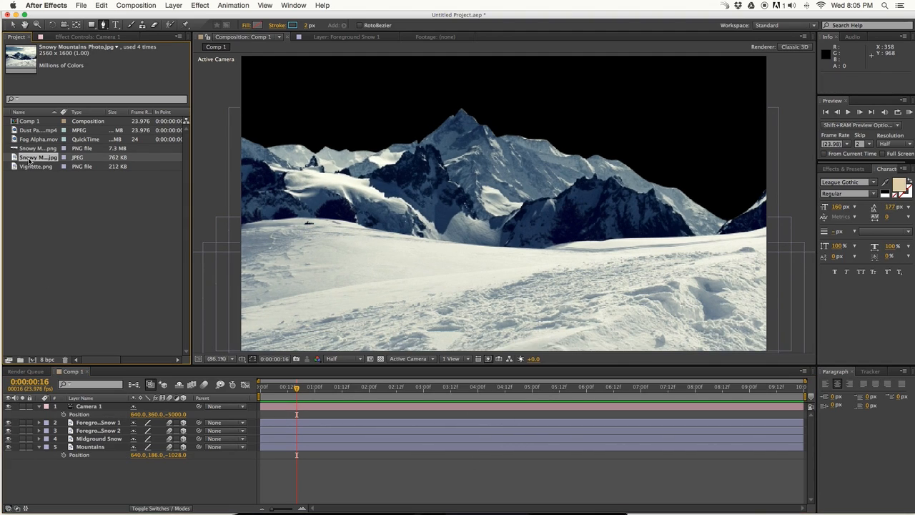
pyautogui.moveTo(13, 162); pyautogui.dragTo(129, 463)
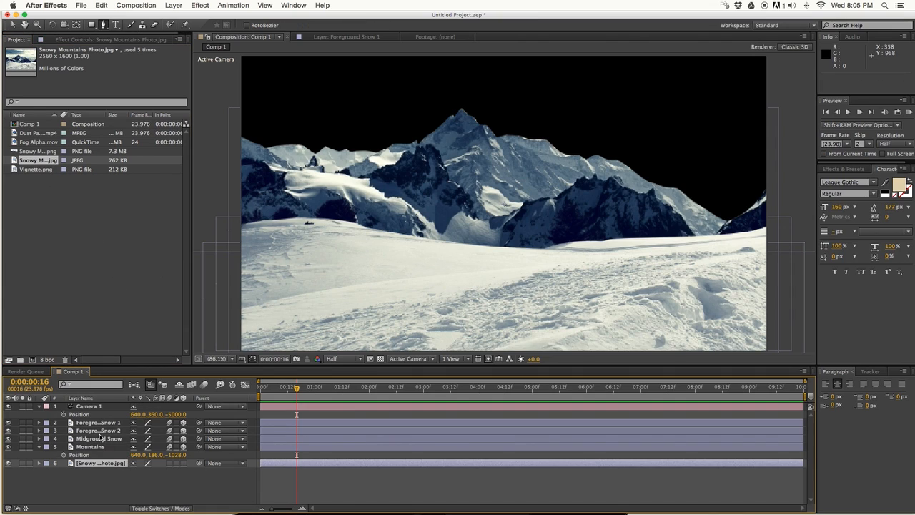
pyautogui.click(184, 463)
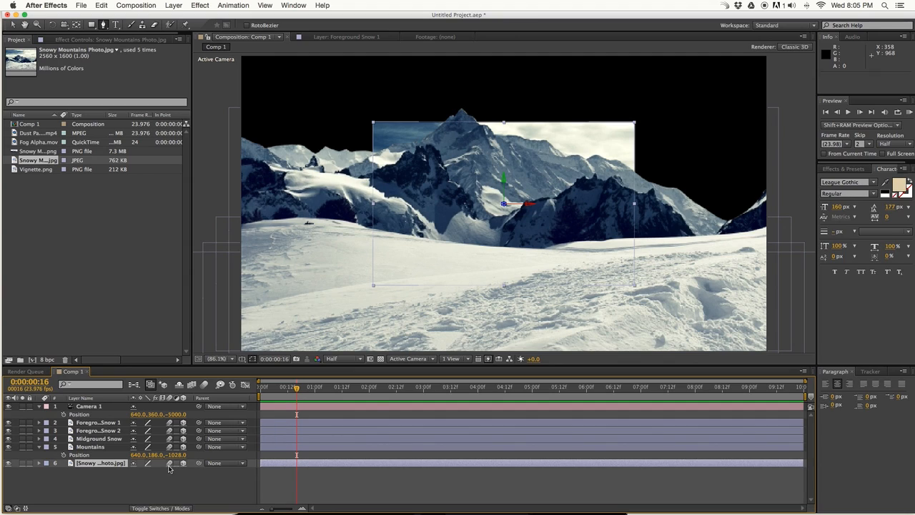
# Step: Set the Z position of the new background photo layer to 1000
pyautogui.press('p')
pyautogui.click(171, 472)
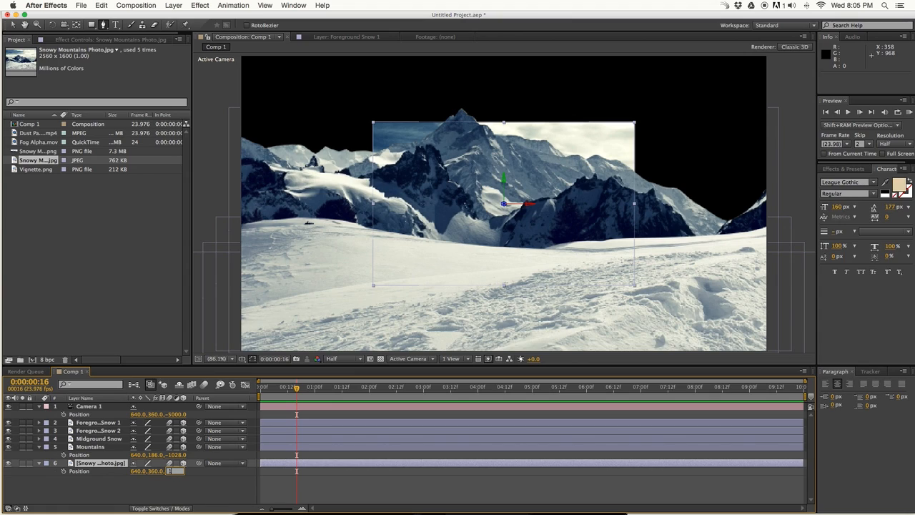
pyautogui.write('1000')
pyautogui.press('Return')
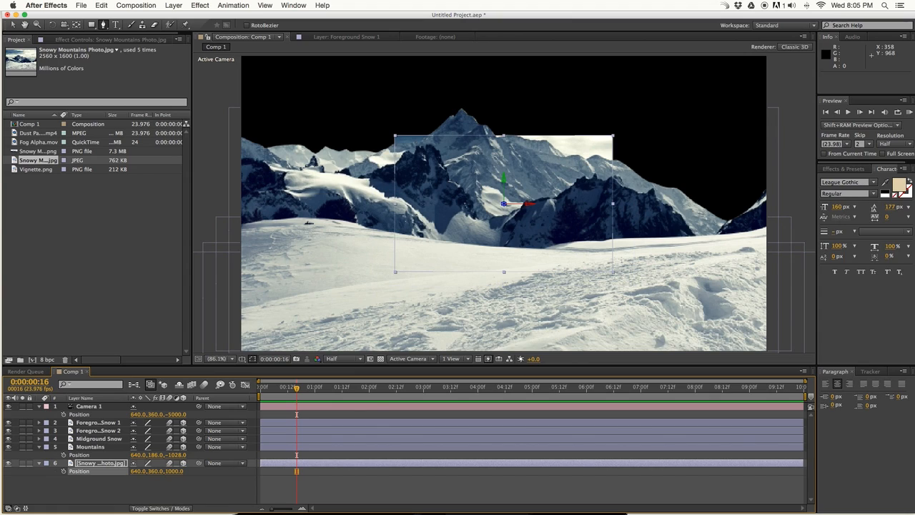
# Step: Scale the background photo to about 257% and lower it to a Y position of about 487
pyautogui.press('s')
pyautogui.moveTo(142, 472); pyautogui.dragTo(203, 453)
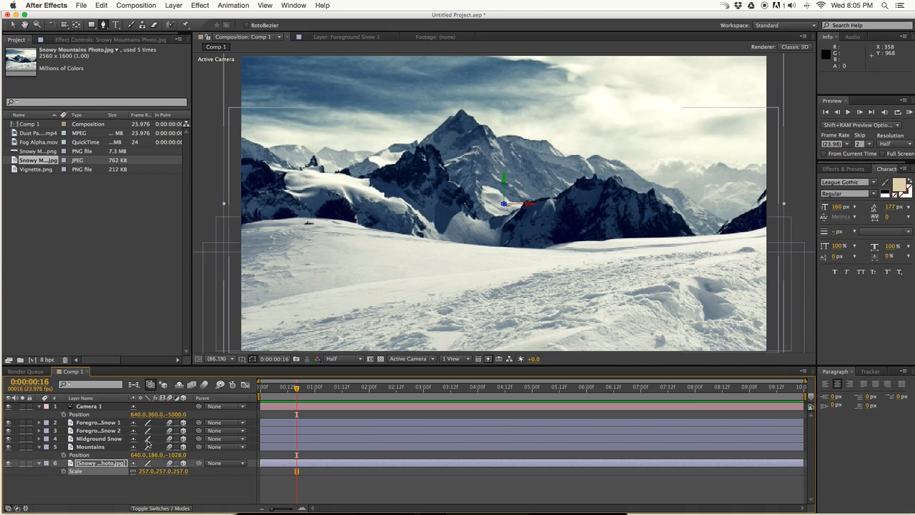
pyautogui.press('p')
pyautogui.moveTo(161, 471); pyautogui.dragTo(323, 492)
pyautogui.click(340, 486)
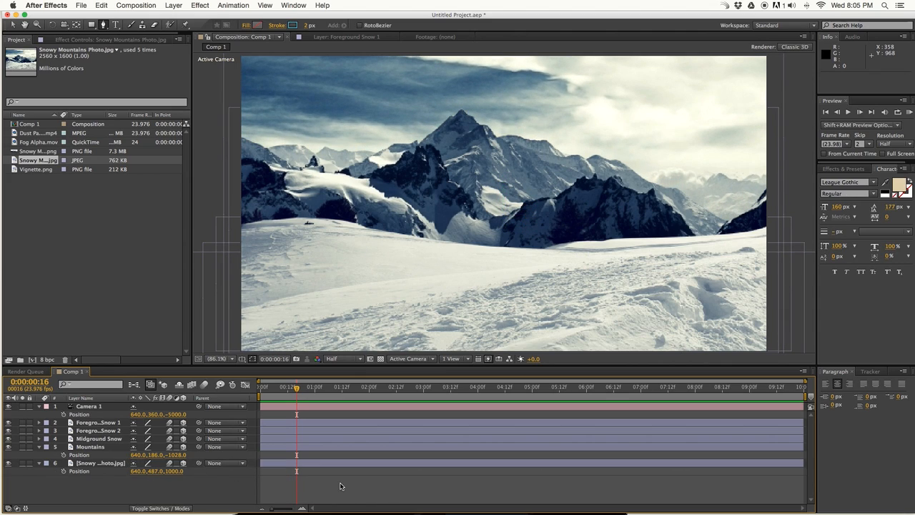
# Step: Move Camera 1 along Z to about -4938 to check the depth with the background in place
pyautogui.moveTo(171, 414)
pyautogui.mouseDown()
pyautogui.moveTo(207, 415)
pyautogui.moveTo(162, 415)
pyautogui.moveTo(188, 415)
pyautogui.mouseUp()
pyautogui.click(309, 493)
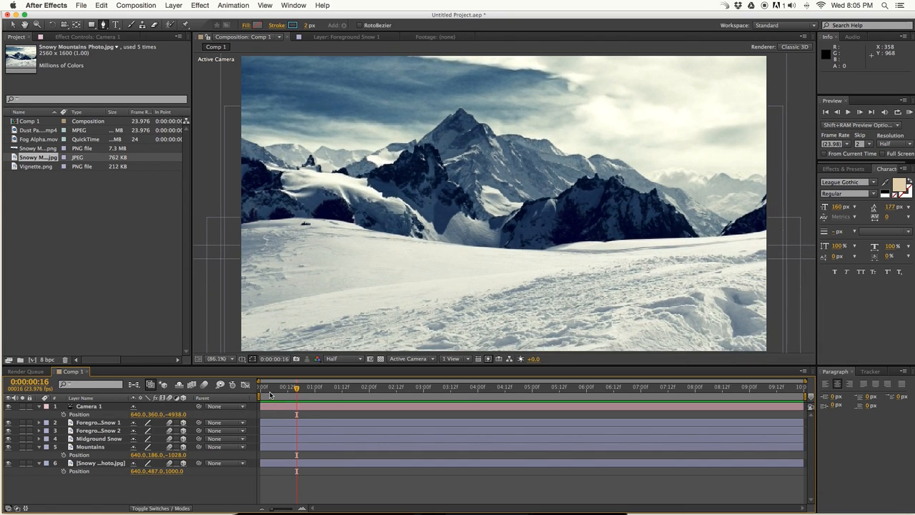
# Step: Add Snowy Mountain Alpha.png between Mountains and the background photo as a 3D layer with motion blur, and show its position
pyautogui.click(69, 212)
pyautogui.click(43, 150)
pyautogui.moveTo(14, 151); pyautogui.dragTo(113, 458)
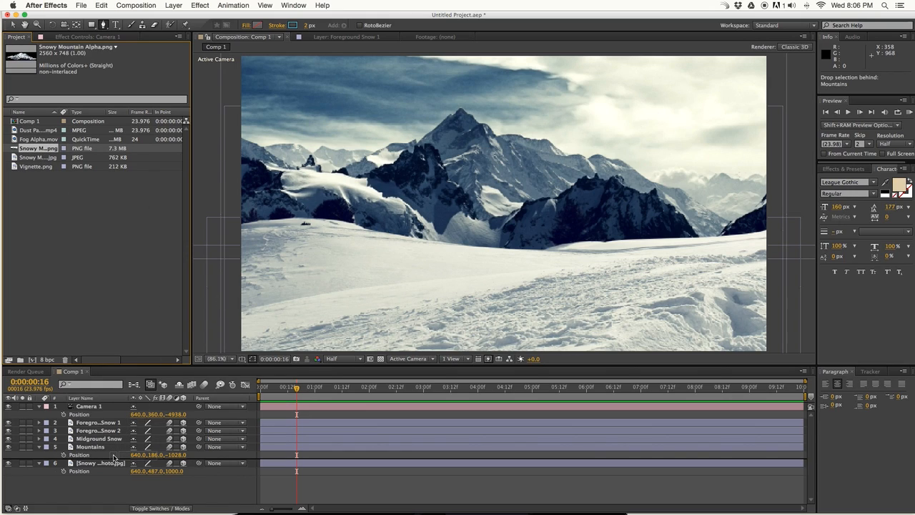
pyautogui.moveTo(113, 457); pyautogui.dragTo(117, 461)
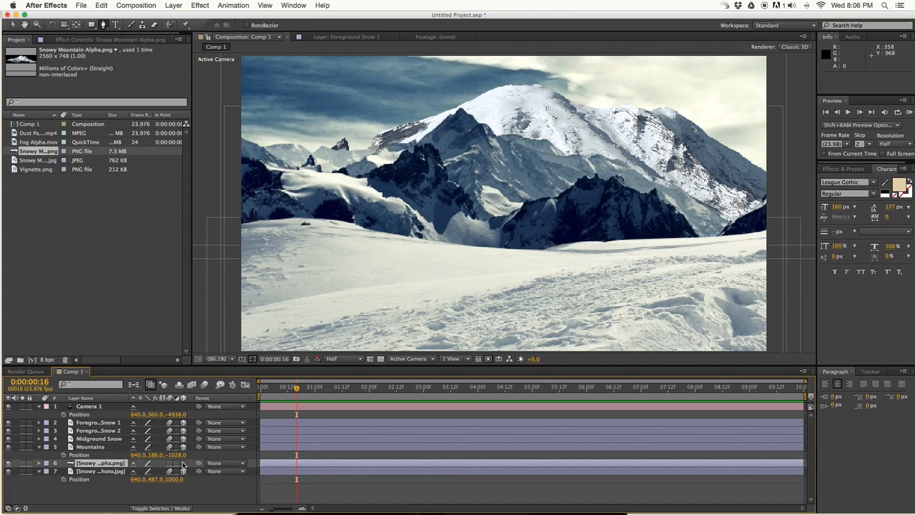
pyautogui.click(183, 464)
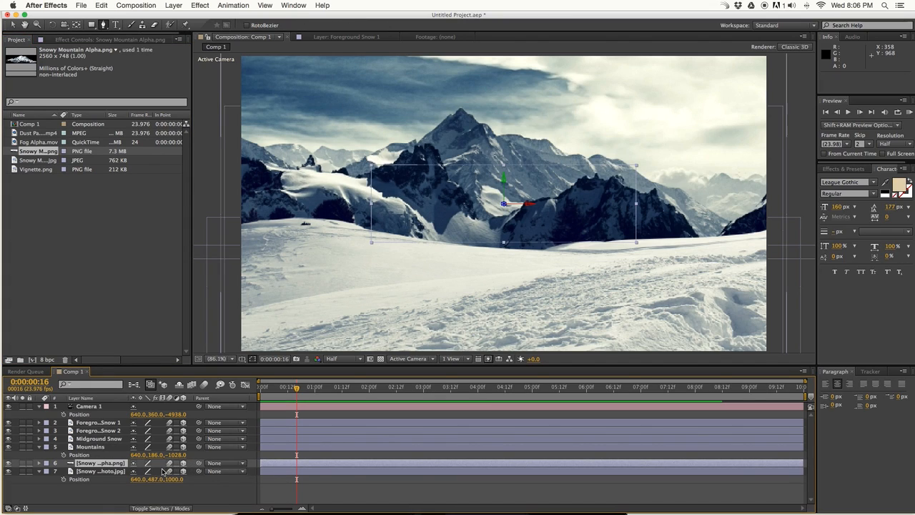
pyautogui.press('p')
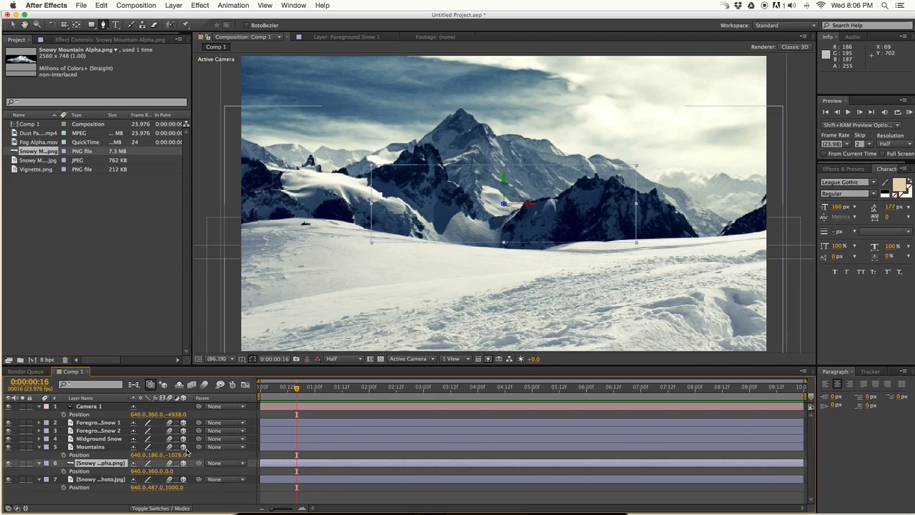
# Step: Set the extra snowy mountain's Z position to 500 and move it to about X 2930, Y 277, beside the main peaks
pyautogui.write('500')
pyautogui.press('Return')
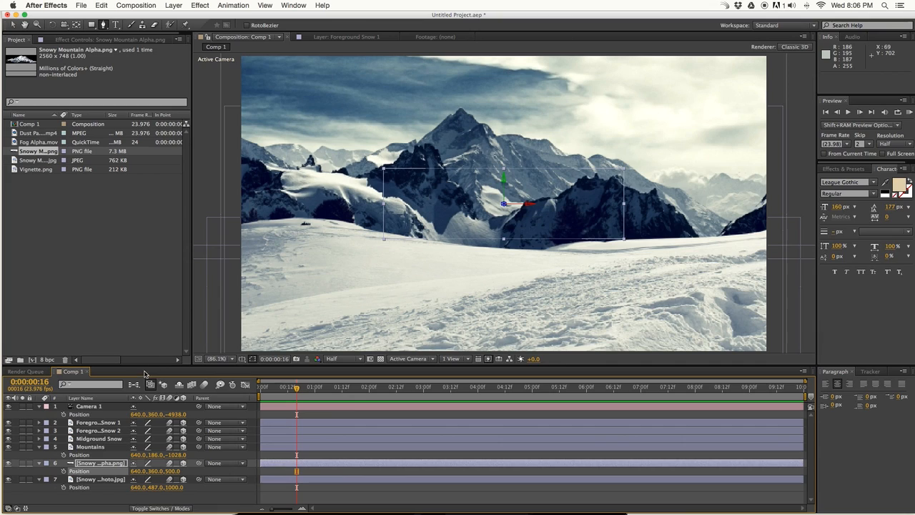
pyautogui.press('p')
pyautogui.press('p')
pyautogui.moveTo(138, 471)
pyautogui.mouseDown()
pyautogui.moveTo(193, 471)
pyautogui.moveTo(150, 474)
pyautogui.moveTo(168, 471)
pyautogui.moveTo(125, 464)
pyautogui.mouseUp()
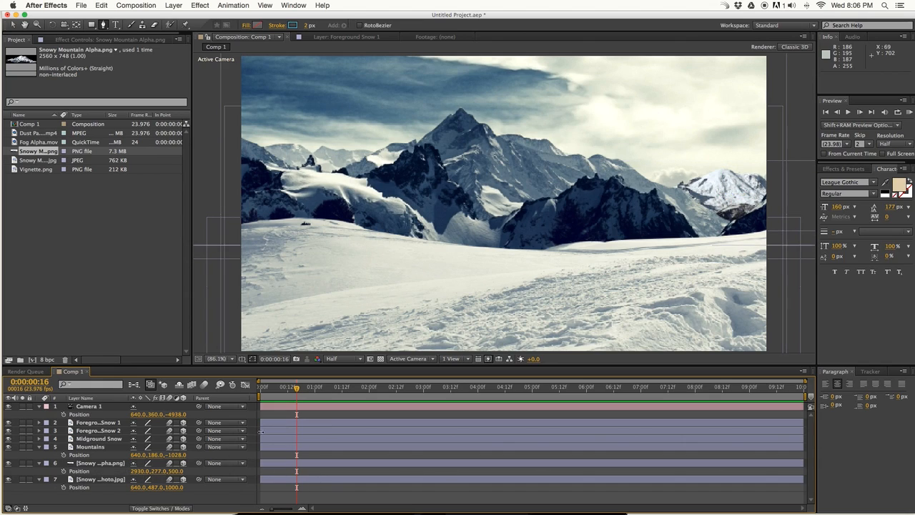
# Step: Apply Hue/Saturation to the extra mountain with master hue -19°, saturation -15 and lightness 23
pyautogui.click(91, 465)
pyautogui.click(195, 5)
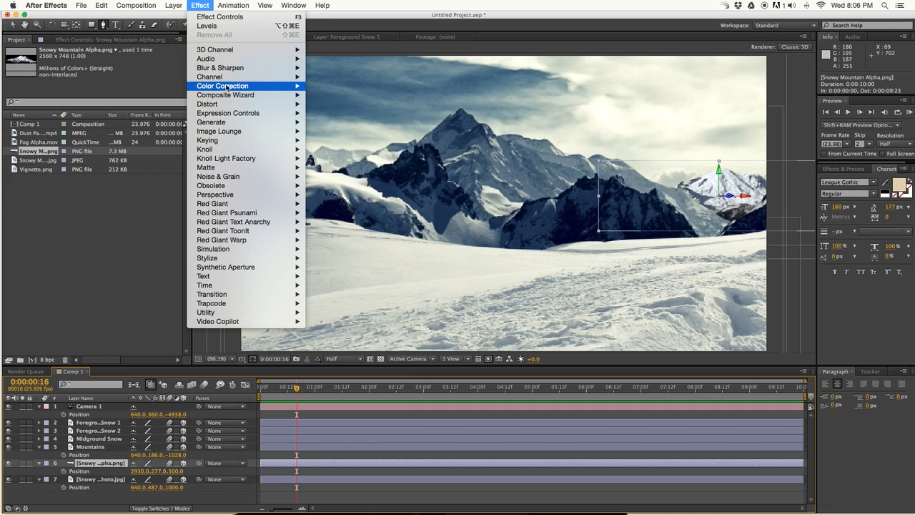
pyautogui.moveTo(226, 87)
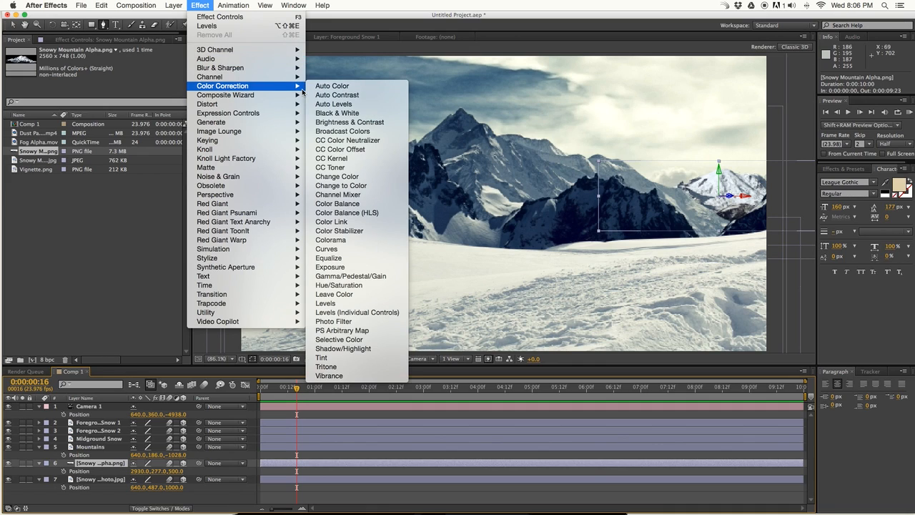
pyautogui.click(361, 285)
pyautogui.moveTo(100, 145); pyautogui.dragTo(90, 147)
pyautogui.moveTo(114, 113); pyautogui.dragTo(110, 113)
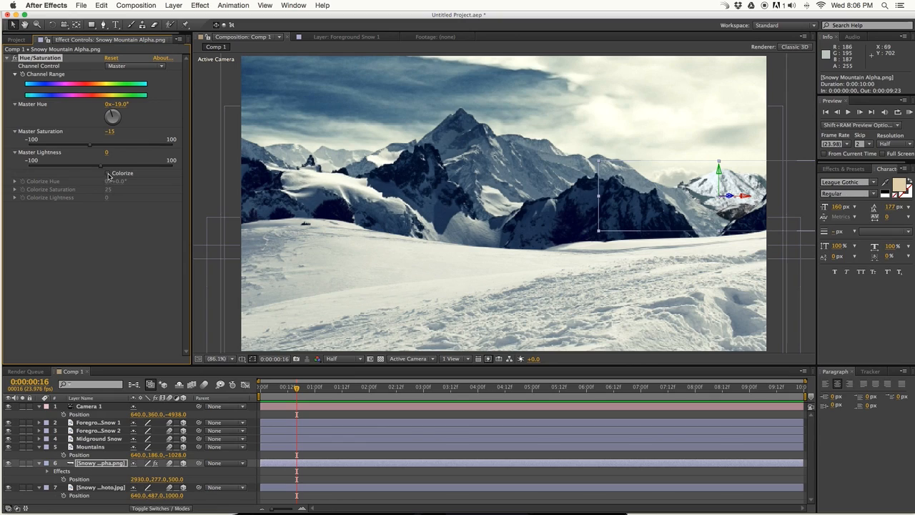
pyautogui.moveTo(111, 166); pyautogui.dragTo(115, 167)
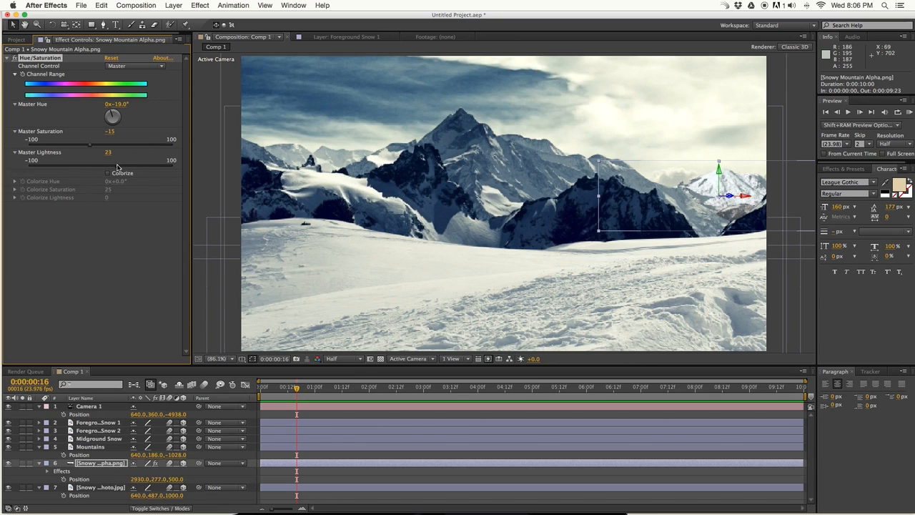
# Step: Add a Photo Filter to the extra mountain using Cooling Filter (82) at 1% density
pyautogui.click(200, 5)
pyautogui.moveTo(236, 86)
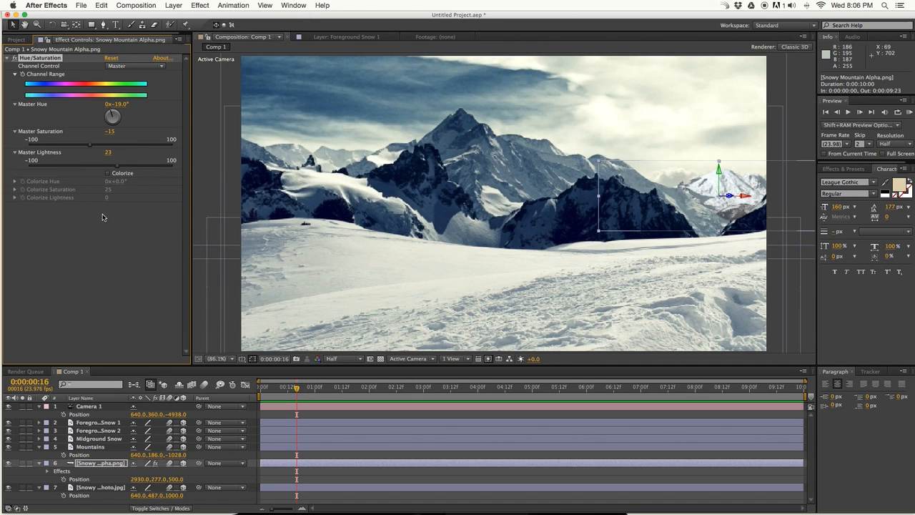
pyautogui.click(104, 213)
pyautogui.click(121, 215)
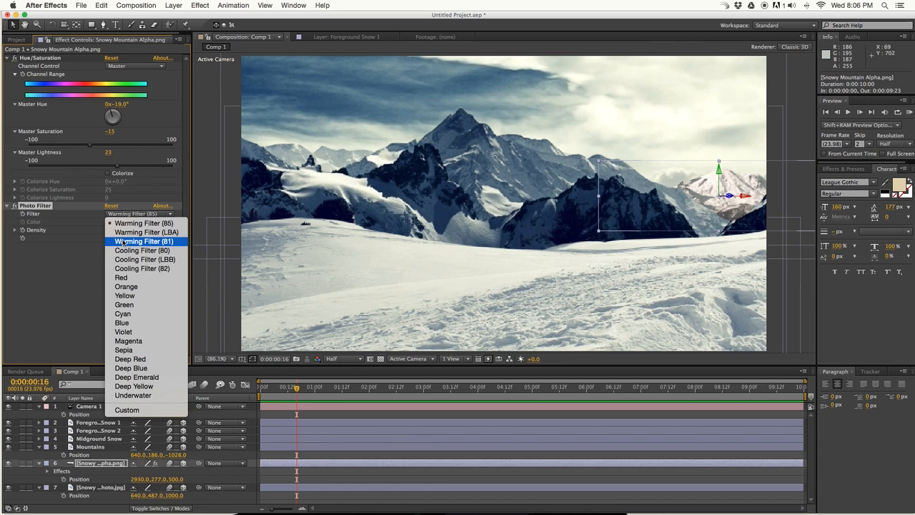
pyautogui.click(139, 268)
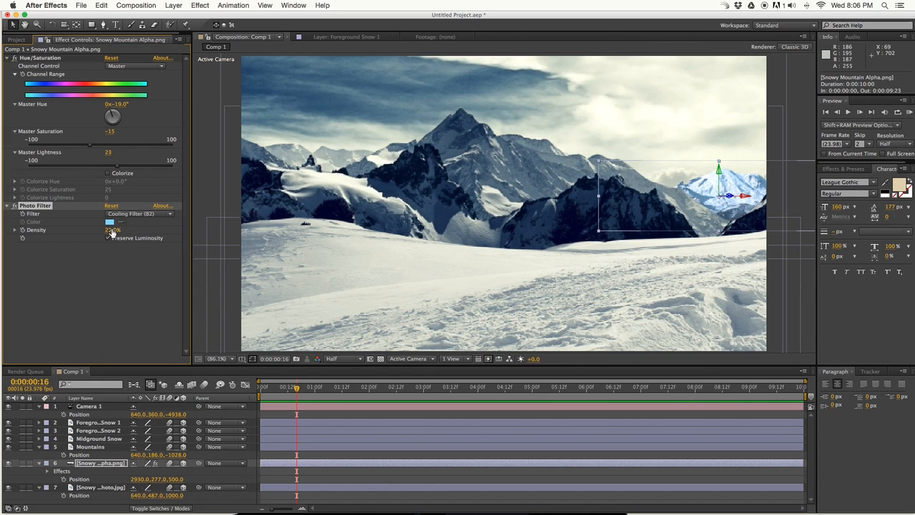
pyautogui.moveTo(87, 229); pyautogui.dragTo(86, 230)
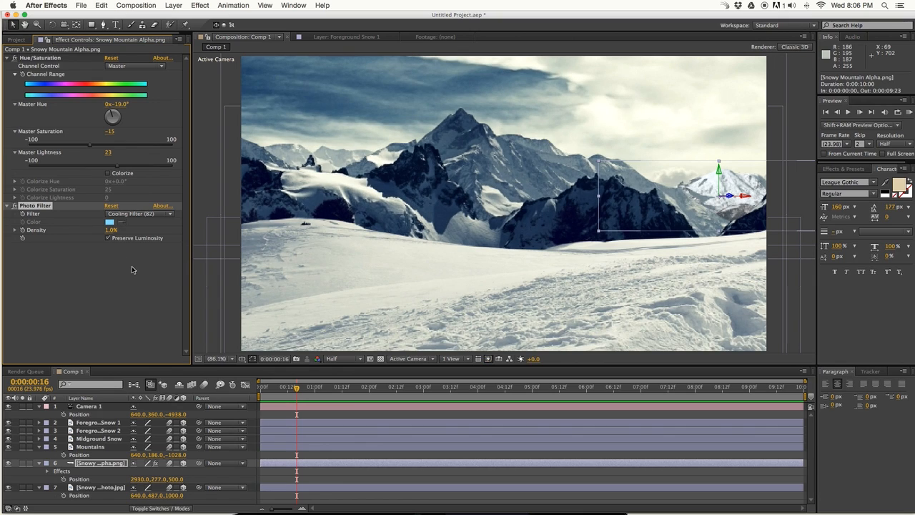
# Step: Raise the extra mountain's master lightness to 33 and collapse both of its effects
pyautogui.moveTo(118, 166); pyautogui.dragTo(124, 167)
pyautogui.click(136, 313)
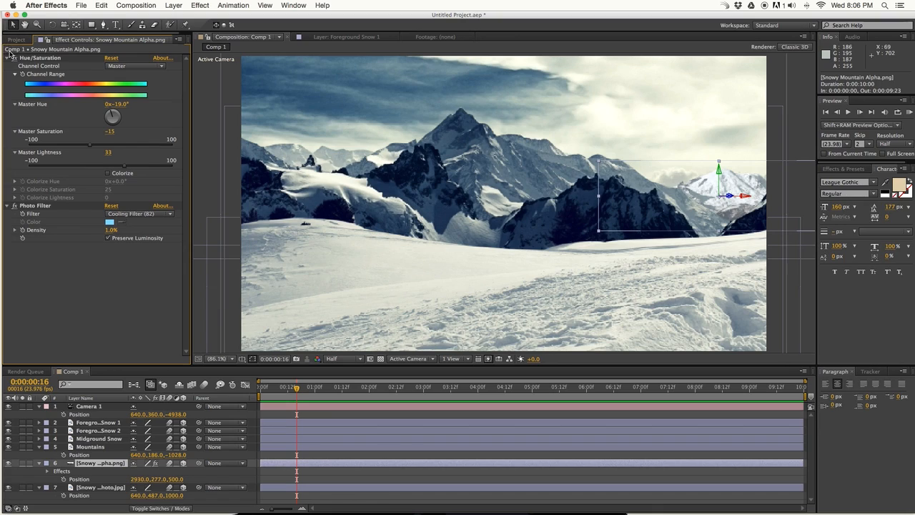
pyautogui.click(6, 57)
pyautogui.click(6, 66)
pyautogui.click(464, 476)
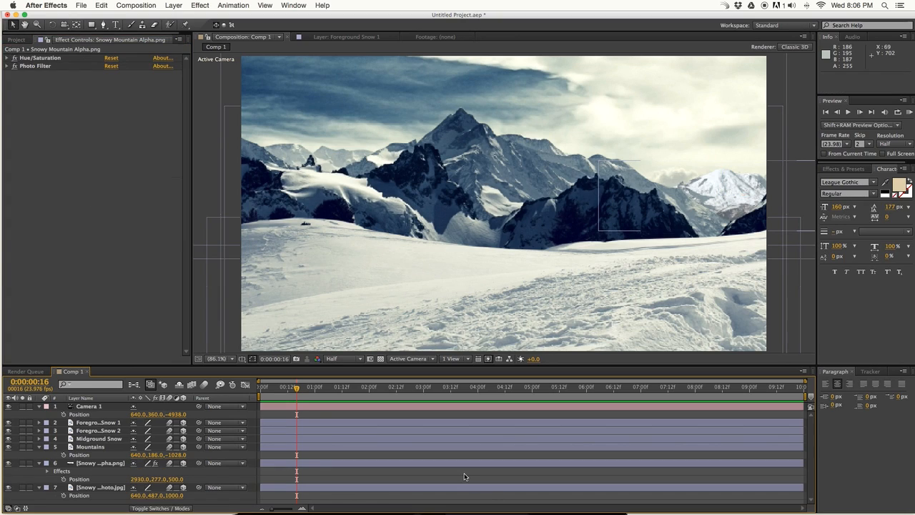
# Step: Collapse the layer properties, return to the first frame and move Camera 1 to a Z position of about -4866
pyautogui.press('u')
pyautogui.press('Home')
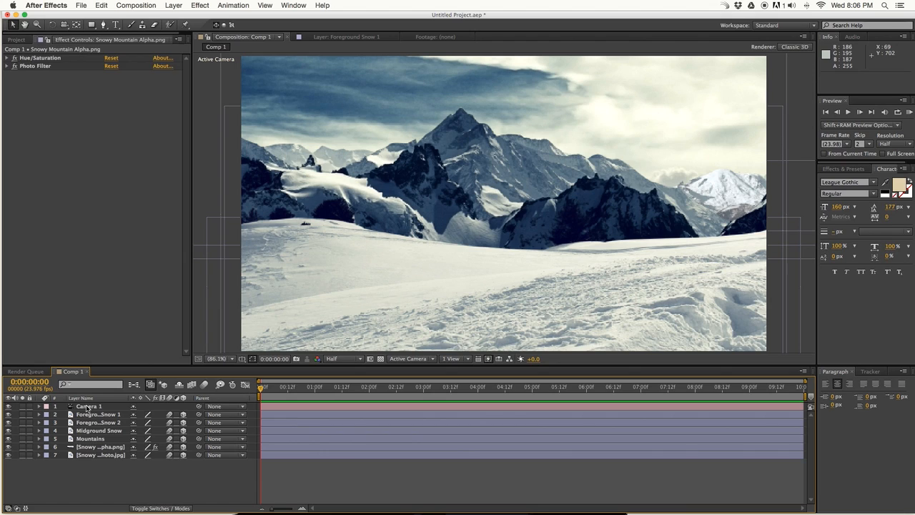
pyautogui.click(87, 407)
pyautogui.press('p')
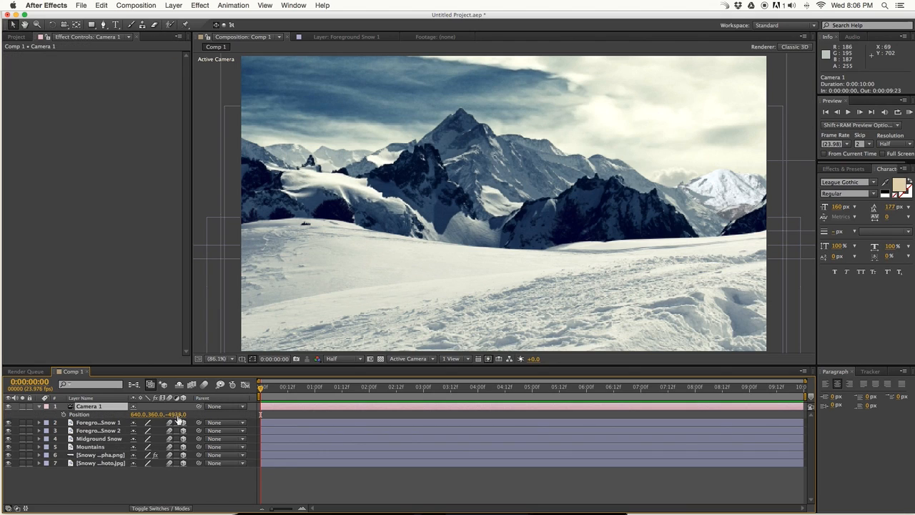
pyautogui.moveTo(175, 415); pyautogui.dragTo(218, 414)
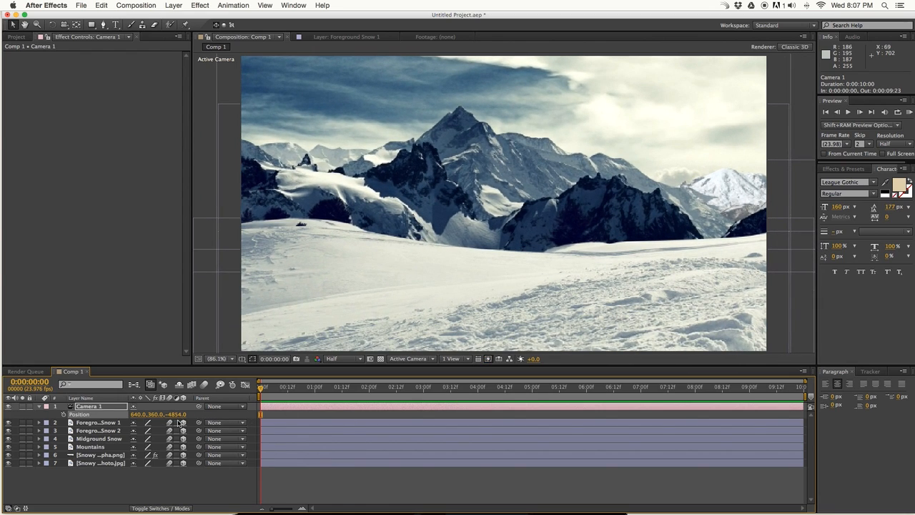
# Step: Add Fog Alpha.mov above the Mountains layer as a 3D layer with motion blur and set its Z position to -1100
pyautogui.click(16, 36)
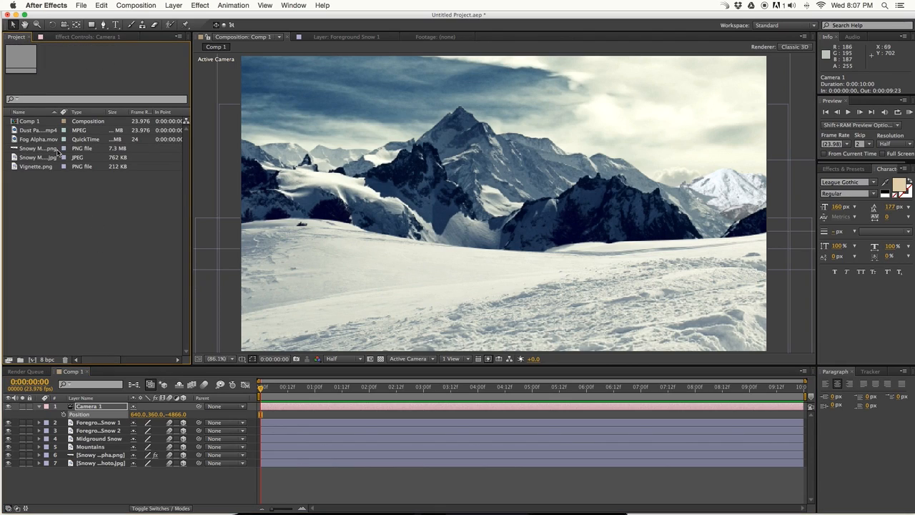
pyautogui.click(26, 139)
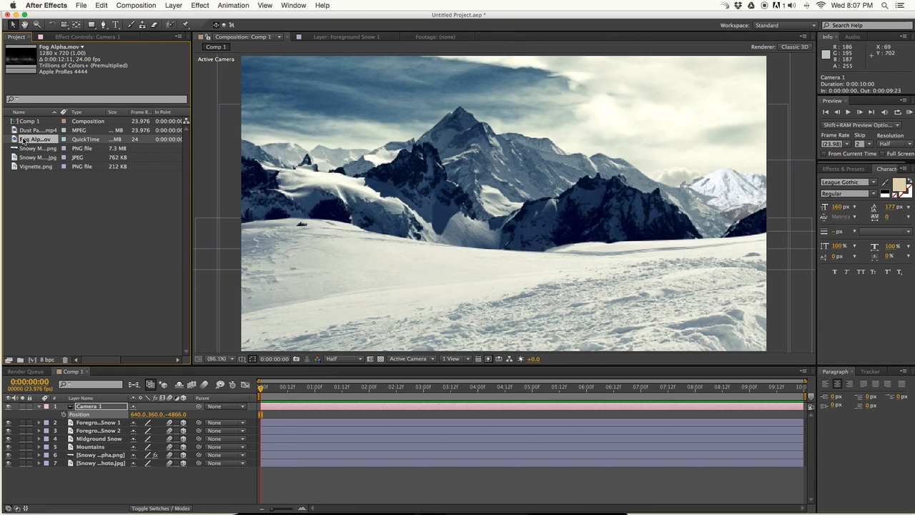
pyautogui.moveTo(26, 140); pyautogui.dragTo(179, 448)
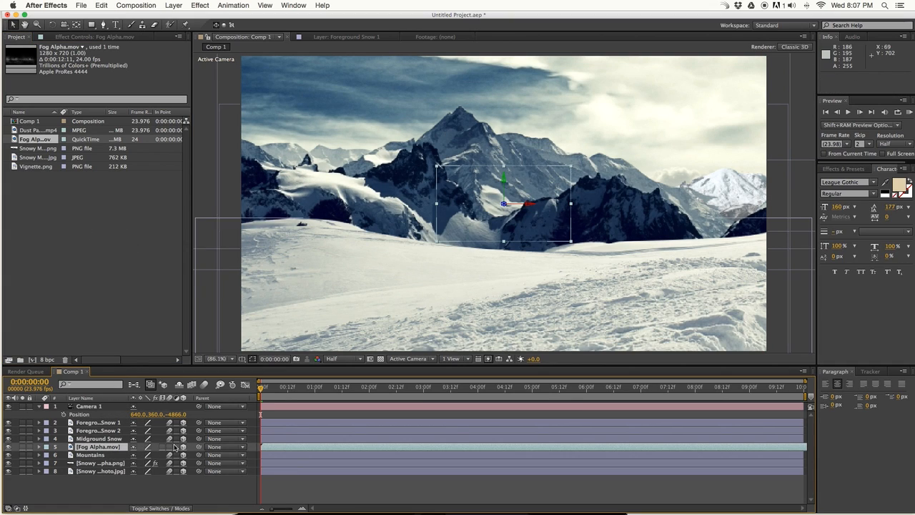
pyautogui.click(114, 455)
pyautogui.press('p')
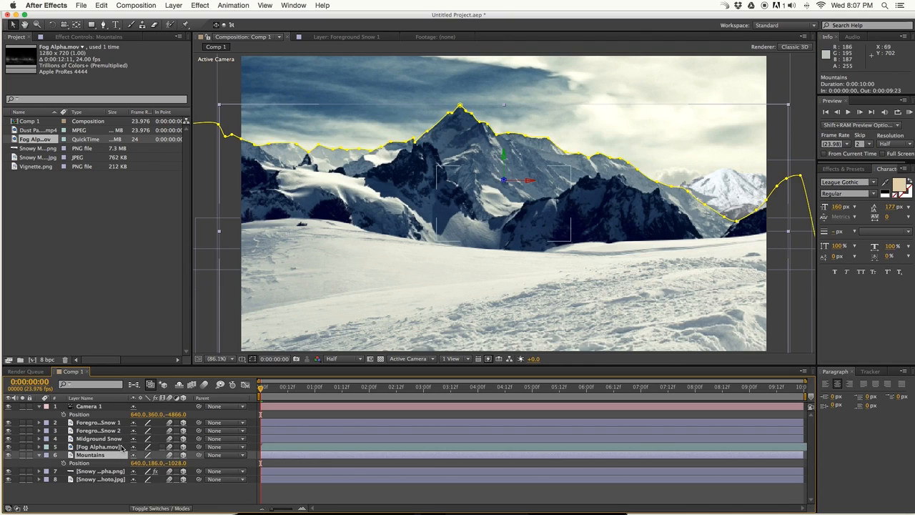
pyautogui.click(121, 447)
pyautogui.press('p')
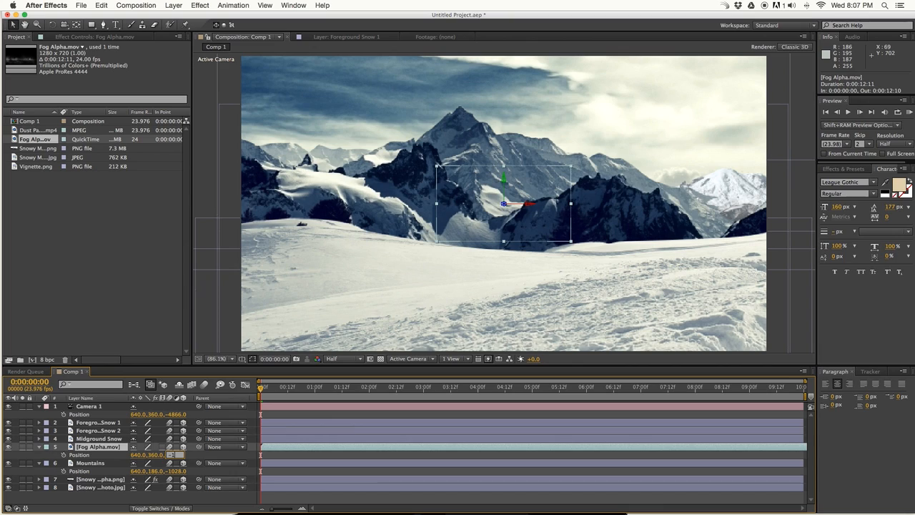
pyautogui.press('Return')
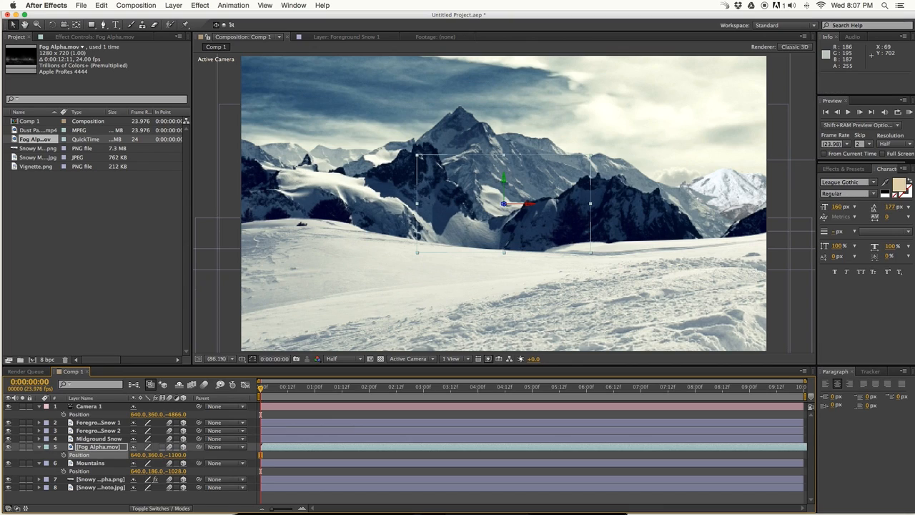
# Step: Scale the fog layer to about 129% and draw a rectangular mask that trims its left and right edges
pyautogui.press('s')
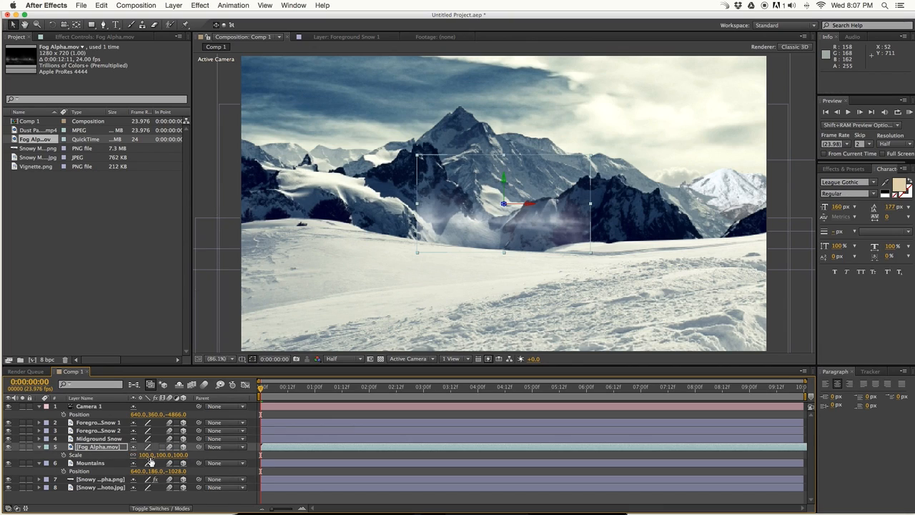
pyautogui.moveTo(148, 454); pyautogui.dragTo(160, 455)
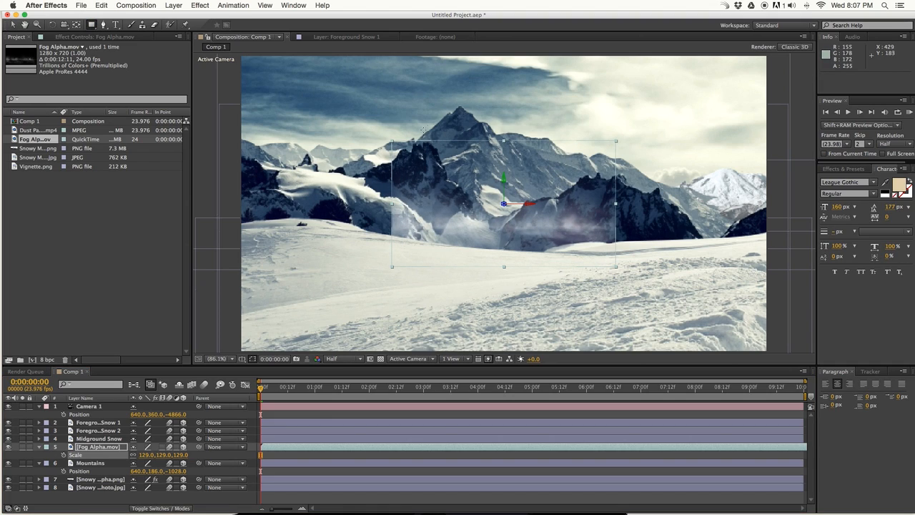
pyautogui.moveTo(410, 131)
pyautogui.mouseDown()
pyautogui.moveTo(501, 226)
pyautogui.moveTo(594, 280)
pyautogui.moveTo(640, 278)
pyautogui.moveTo(590, 278)
pyautogui.mouseUp()
# Step: Feather the fog layer's mask, first by 25 pixels and finally by about 52 pixels
pyautogui.press('f')
pyautogui.click(147, 464)
pyautogui.write('25')
pyautogui.press('Return')
pyautogui.click(311, 458)
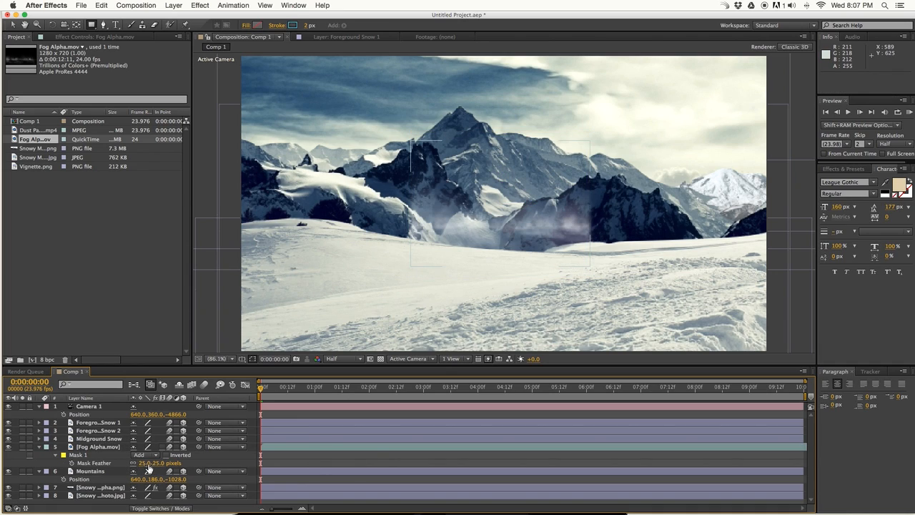
pyautogui.moveTo(143, 463); pyautogui.dragTo(161, 463)
pyautogui.click(314, 451)
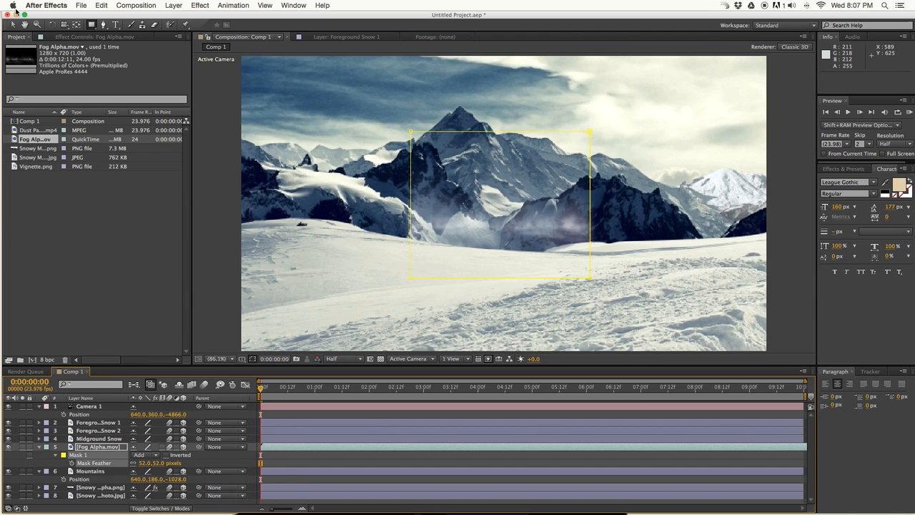
pyautogui.click(480, 464)
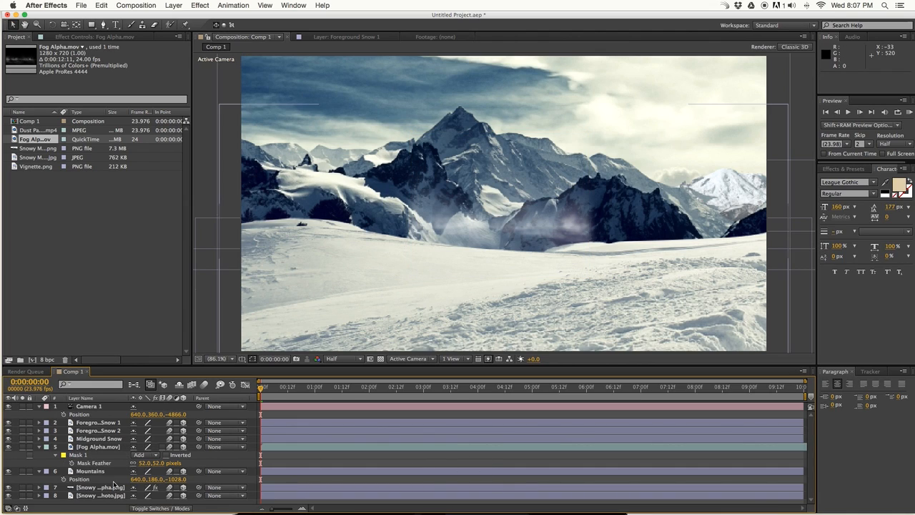
# Step: Enlarge the masked fog layer to a scale of about 155%
pyautogui.click(100, 446)
pyautogui.press('s')
pyautogui.moveTo(140, 458); pyautogui.dragTo(151, 457)
# Step: Duplicate the fog layer and move the copy to an X position of about 2030
pyautogui.press('super+d')
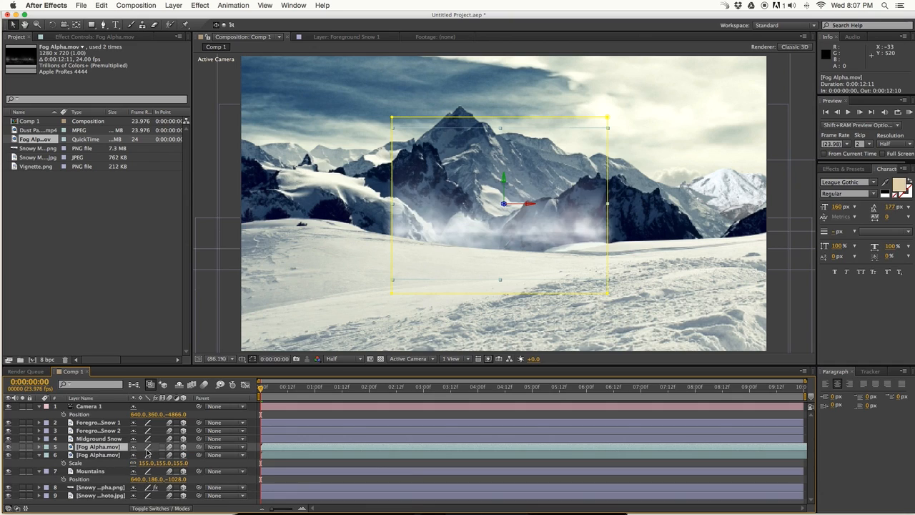
pyautogui.press('p')
pyautogui.moveTo(141, 455); pyautogui.dragTo(797, 448)
# Step: Duplicate the original fog layer again and shift this copy to an X position of about -899
pyautogui.click(99, 464)
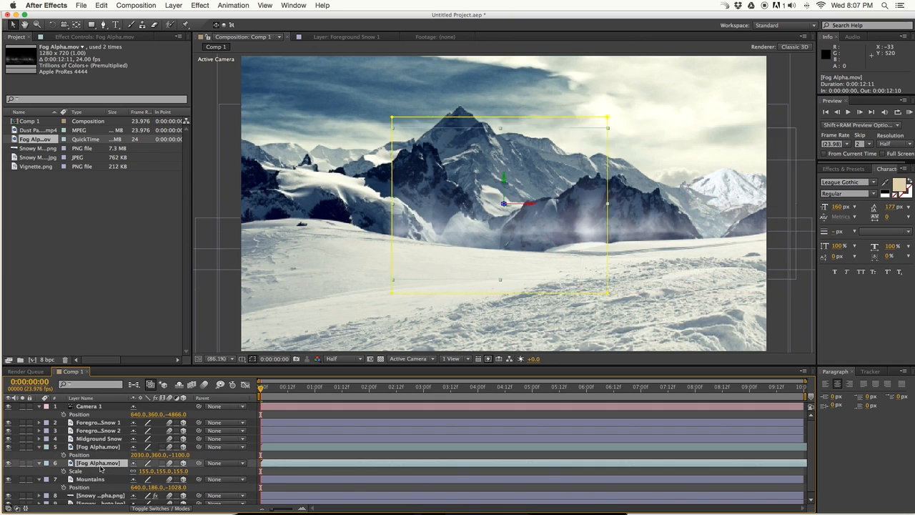
pyautogui.press('super+d')
pyautogui.press('p')
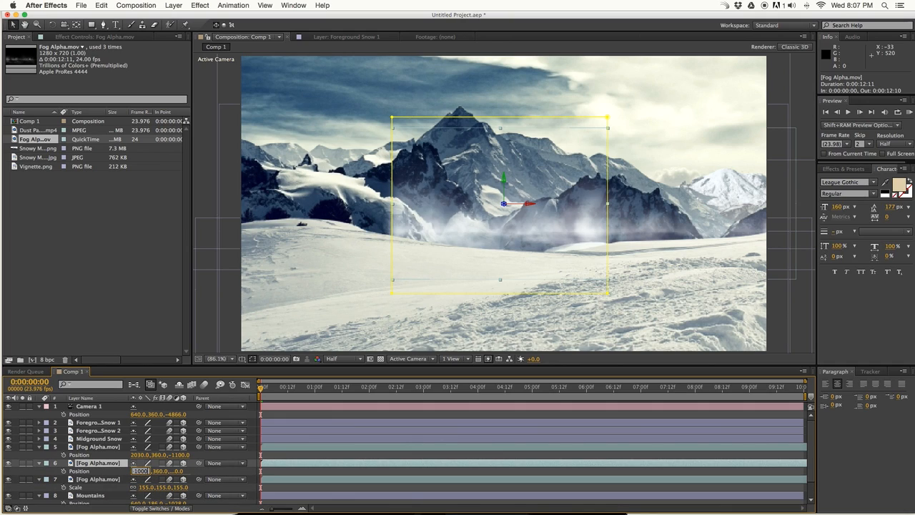
pyautogui.press('Return')
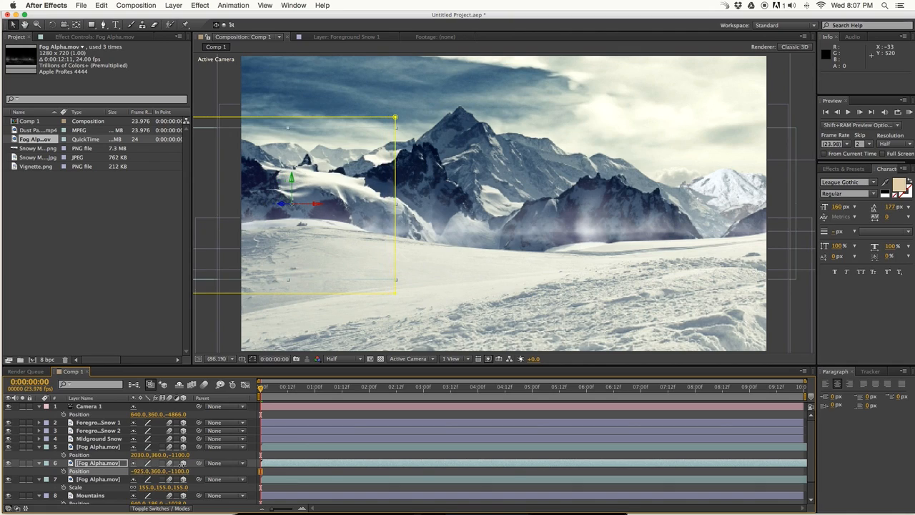
pyautogui.moveTo(141, 471); pyautogui.dragTo(312, 459)
# Step: Preview the composition from the start to check the fog's motion in front of the mountains
pyautogui.press('space')
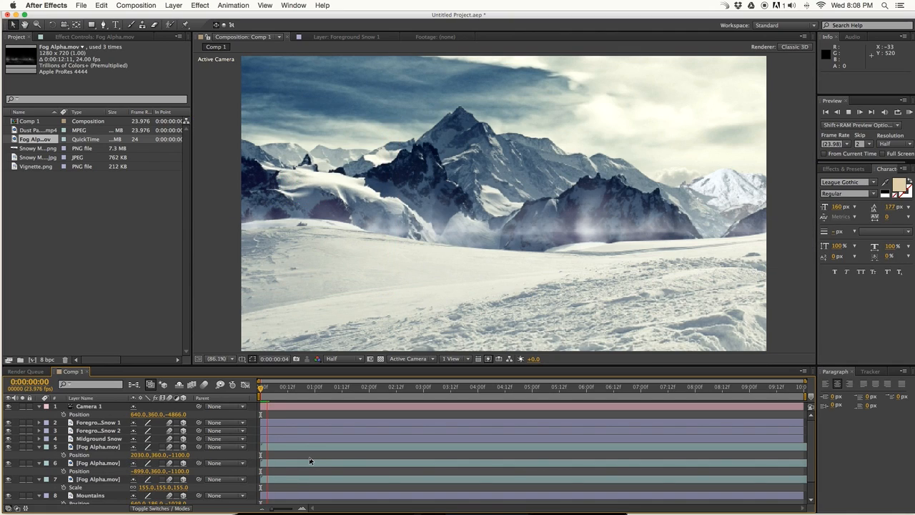
pyautogui.press('space')
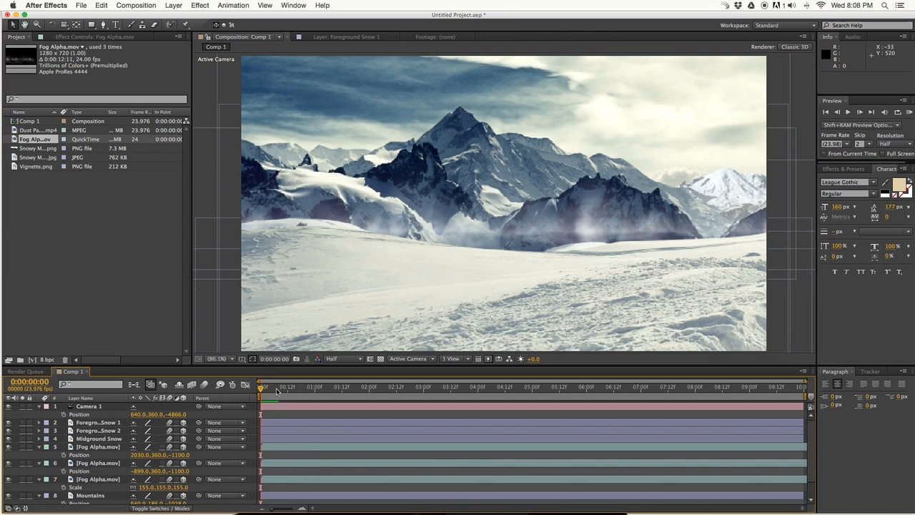
pyautogui.click(908, 113)
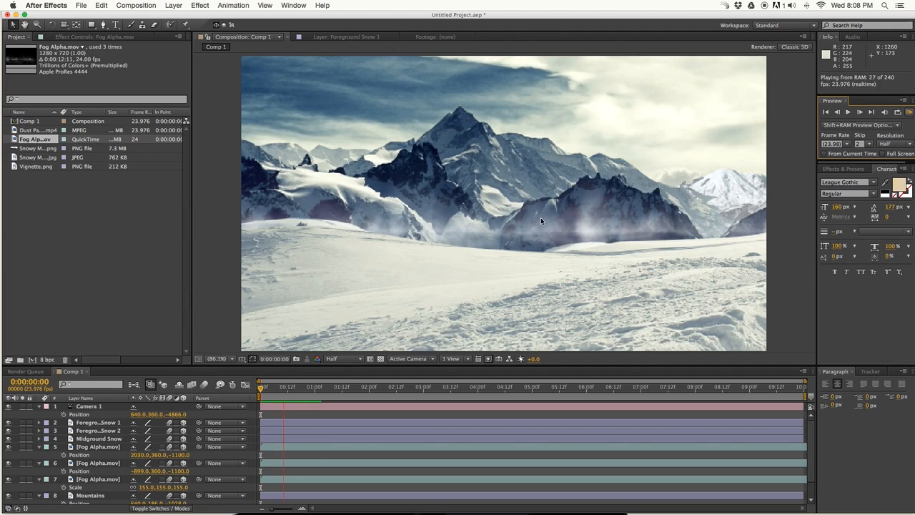
pyautogui.press('space')
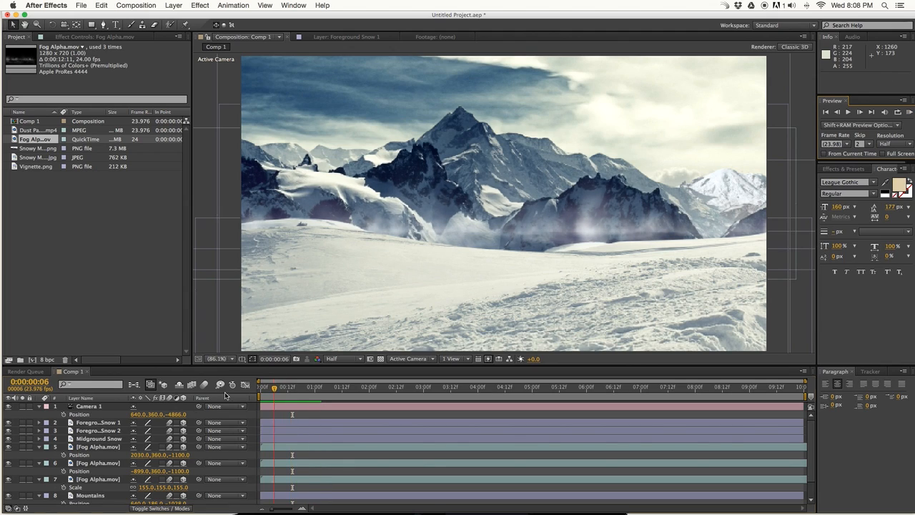
# Step: Open the Dust Particles footage and trim it to the range from 0:00:33:16 to 0:00:38:23
pyautogui.press('u')
pyautogui.click(23, 138)
pyautogui.click(14, 131)
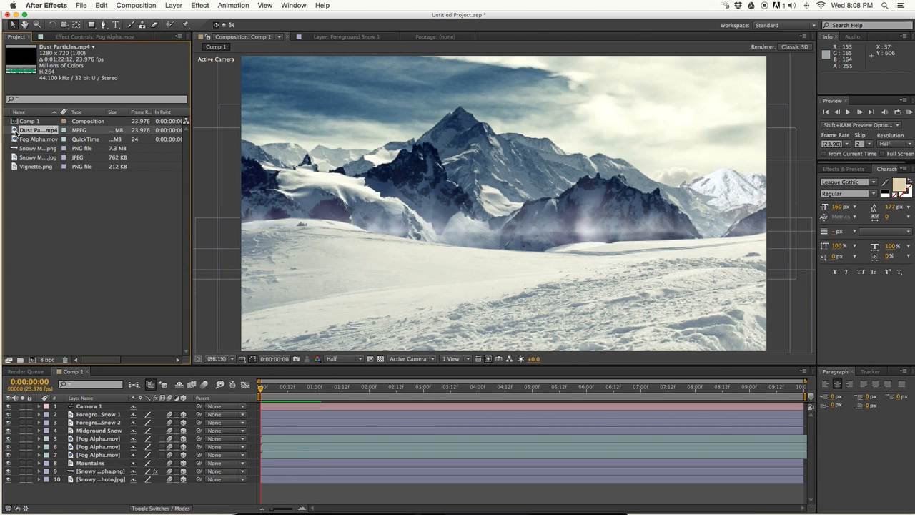
pyautogui.doubleClick(15, 131)
pyautogui.moveTo(392, 343); pyautogui.dragTo(489, 341)
pyautogui.click(446, 348)
pyautogui.click(491, 349)
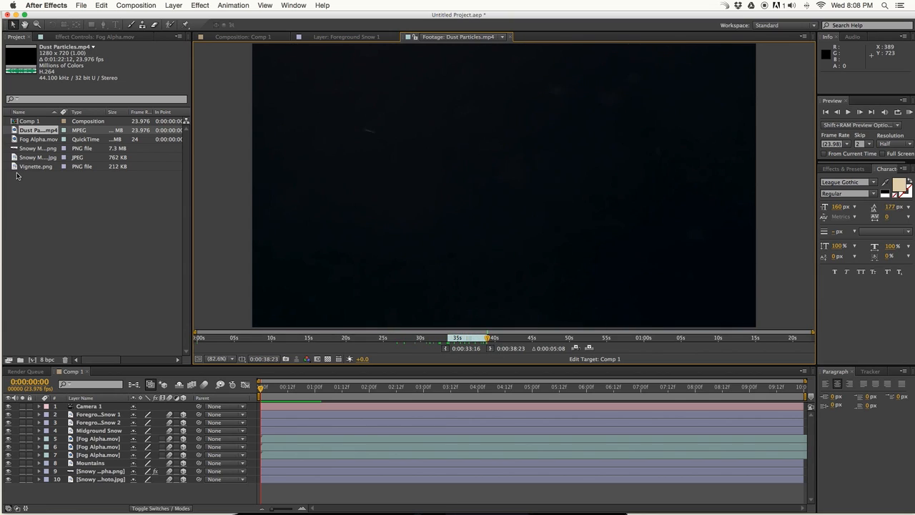
# Step: Place the Dust Particles clip above the Midground Snow layer and choose a blending mode that drops its black background
pyautogui.moveTo(15, 134); pyautogui.dragTo(179, 427)
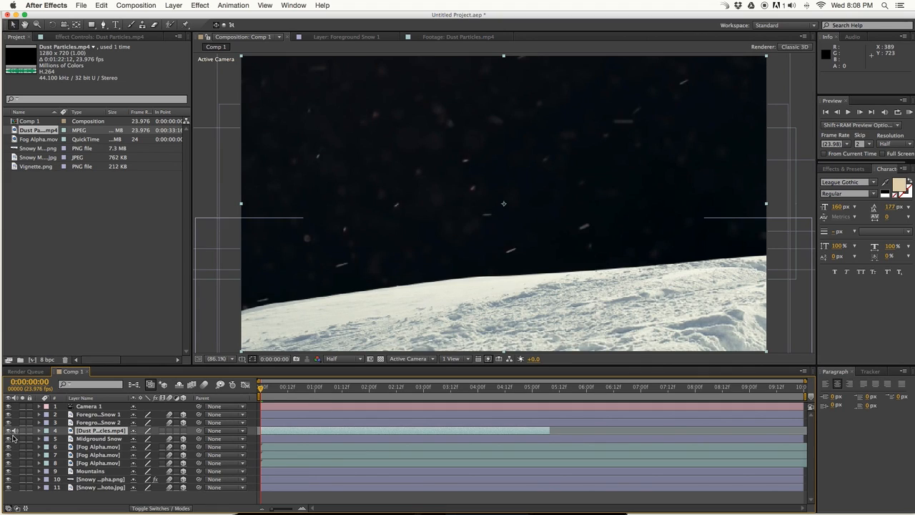
pyautogui.rightClick(86, 431)
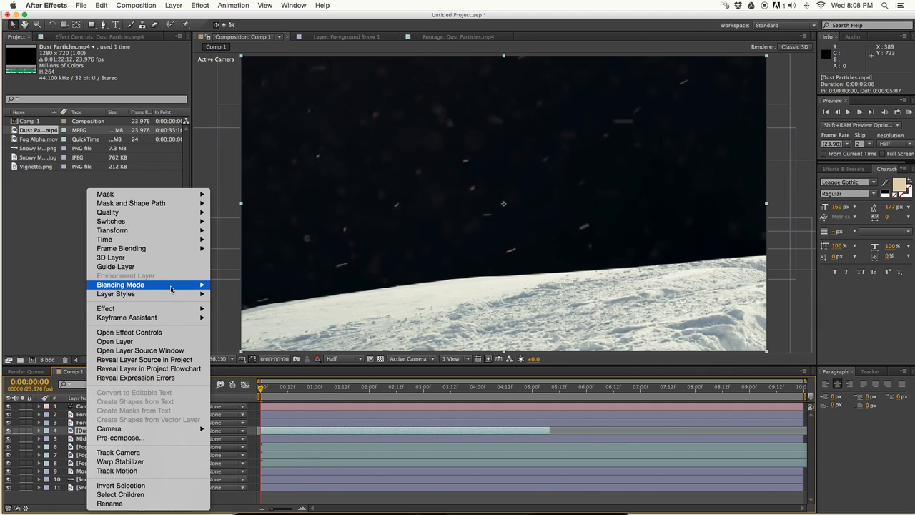
pyautogui.moveTo(189, 286)
pyautogui.click(270, 249)
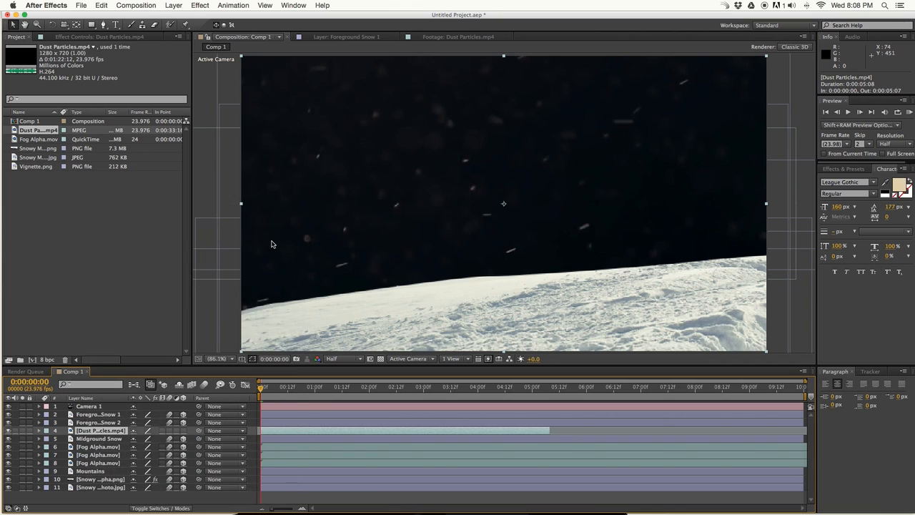
# Step: Make the Dust Particles layer 3D and enlarge its scale to about 282%
pyautogui.click(183, 431)
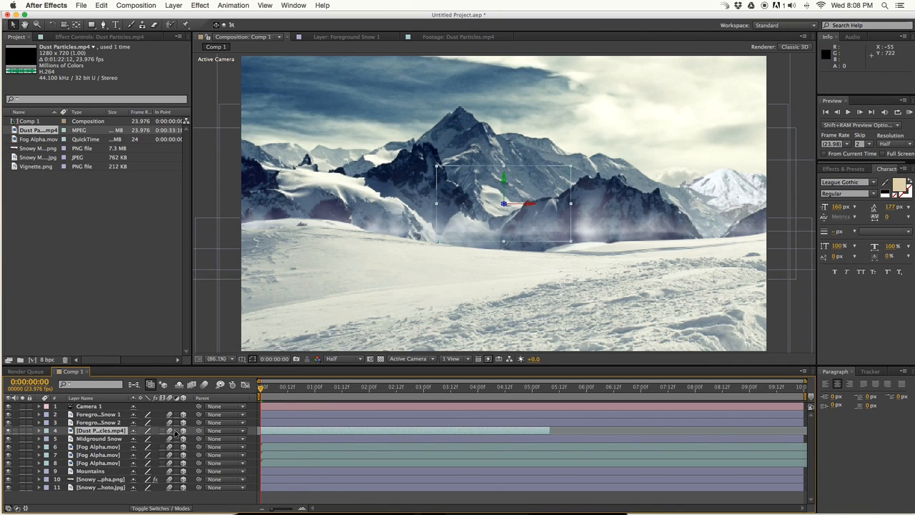
pyautogui.press('s')
pyautogui.moveTo(153, 439); pyautogui.dragTo(227, 422)
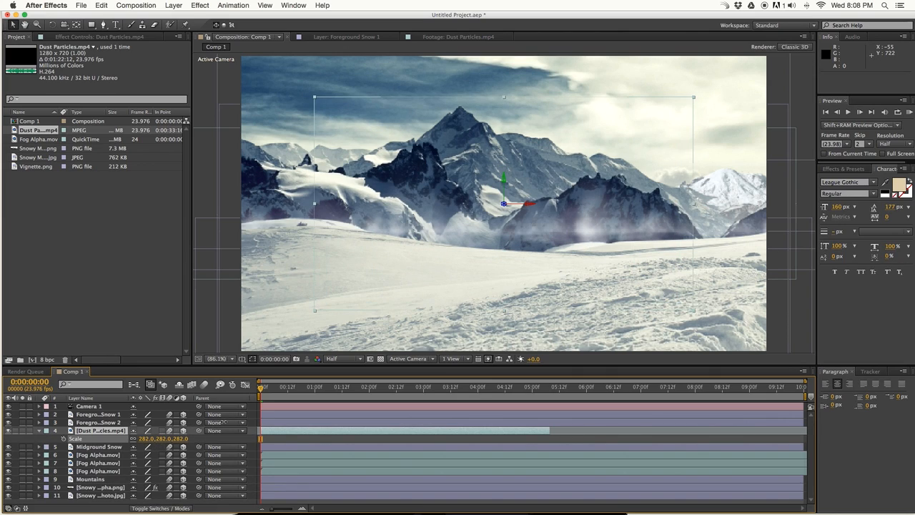
# Step: Set the dust layer's Z position to -3500, in front of the Midground Snow layer, and reduce its scale to about 87%
pyautogui.press('p')
pyautogui.click(109, 447)
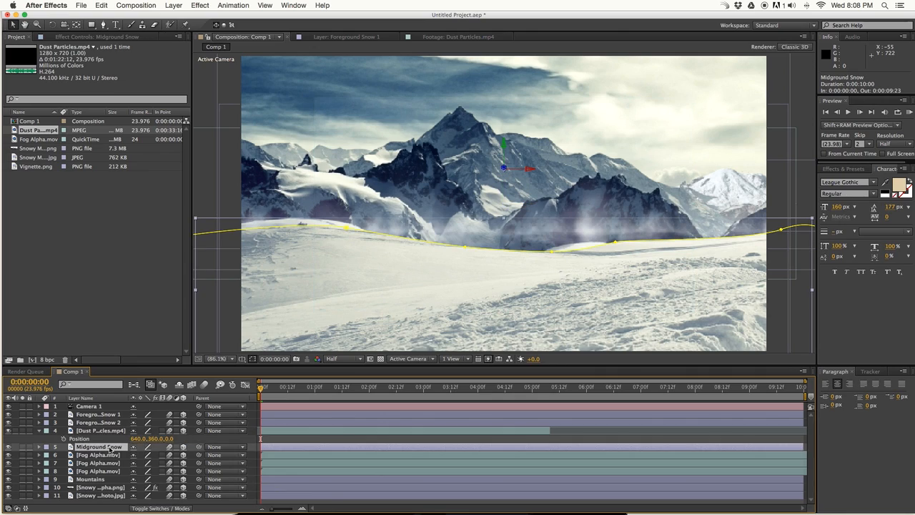
pyautogui.press('p')
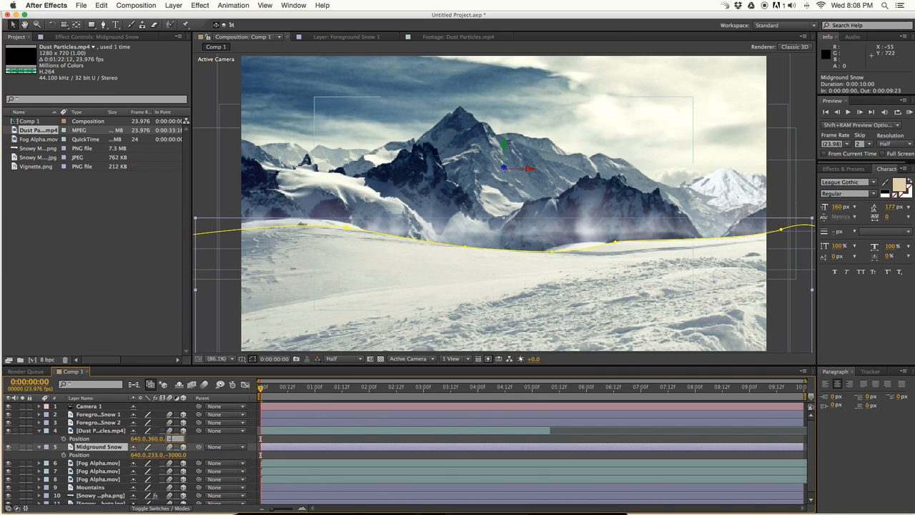
pyautogui.press('Return')
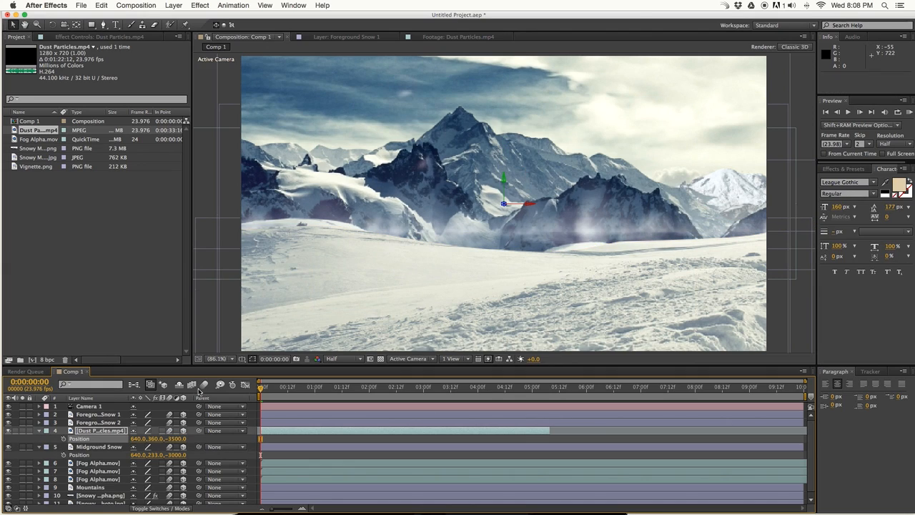
pyautogui.press('s')
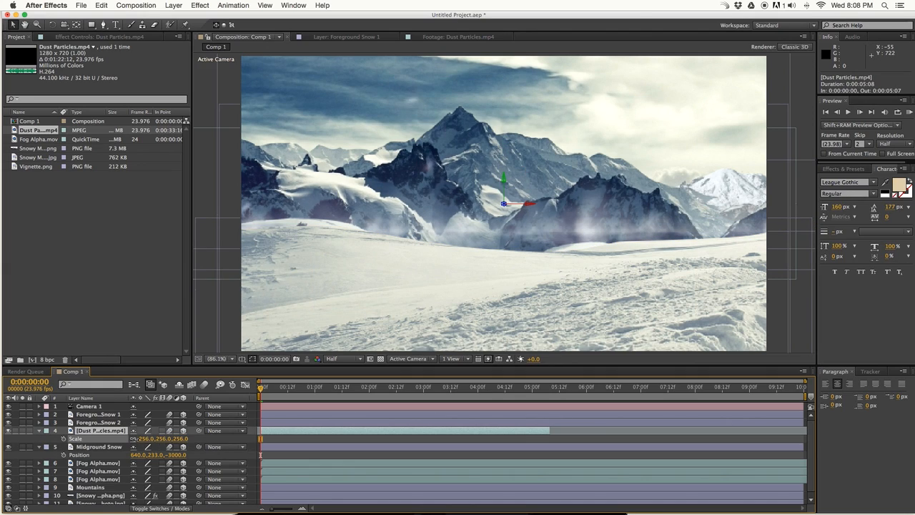
pyautogui.moveTo(154, 438); pyautogui.dragTo(163, 386)
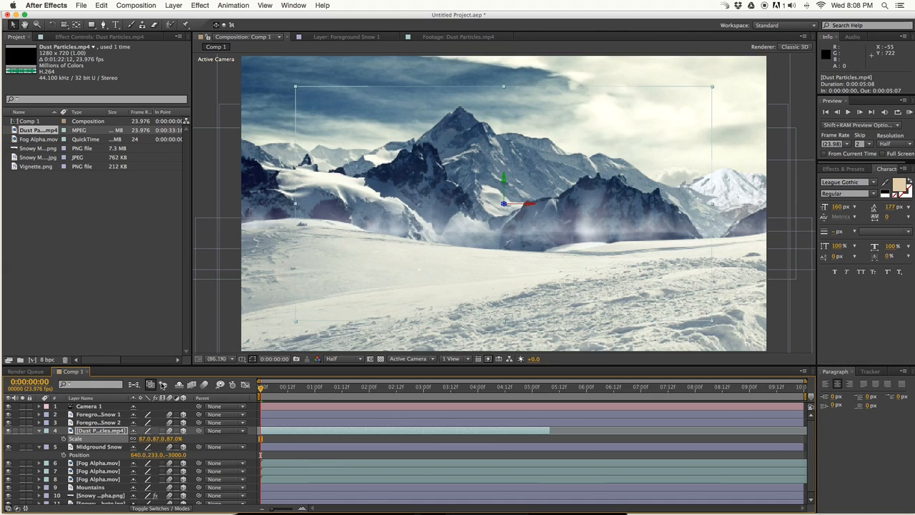
pyautogui.click(264, 439)
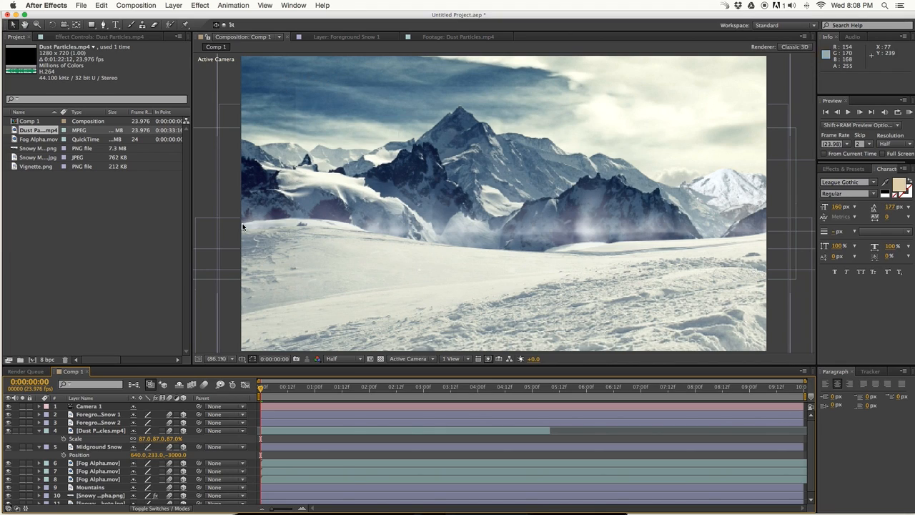
# Step: Apply the Levels effect to the dust layer with Input Black at 15 and Gamma at about 1.17
pyautogui.click(105, 433)
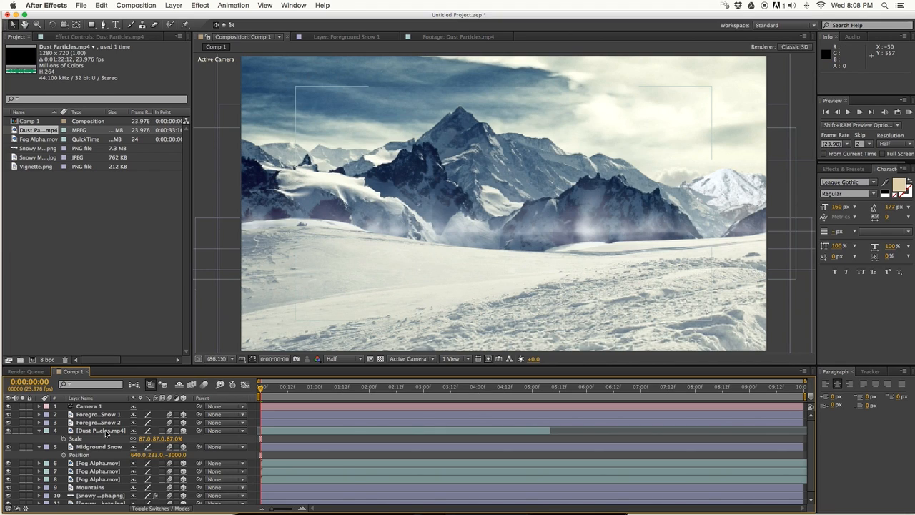
pyautogui.click(205, 5)
pyautogui.moveTo(218, 87)
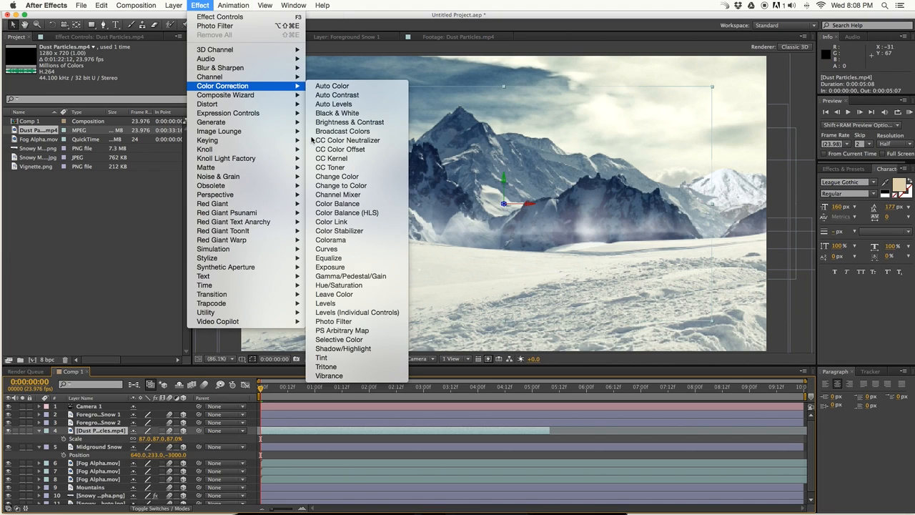
pyautogui.click(359, 305)
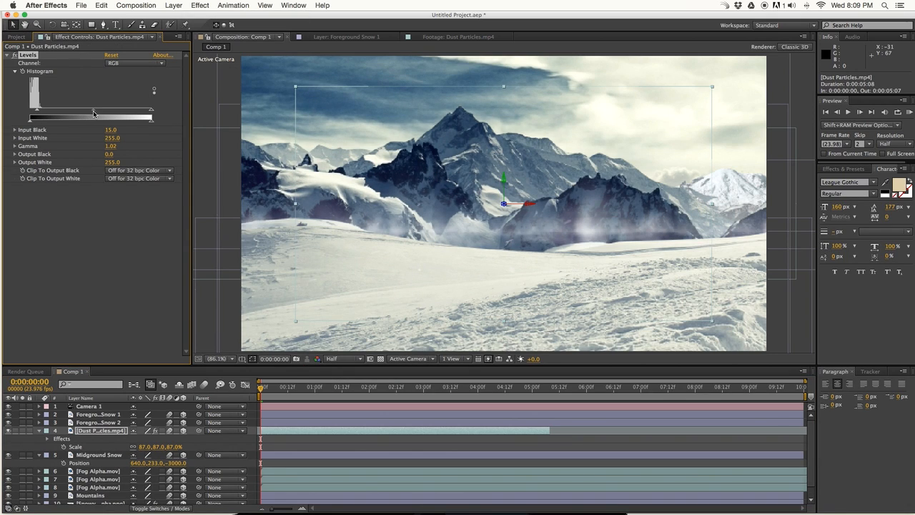
pyautogui.click(365, 437)
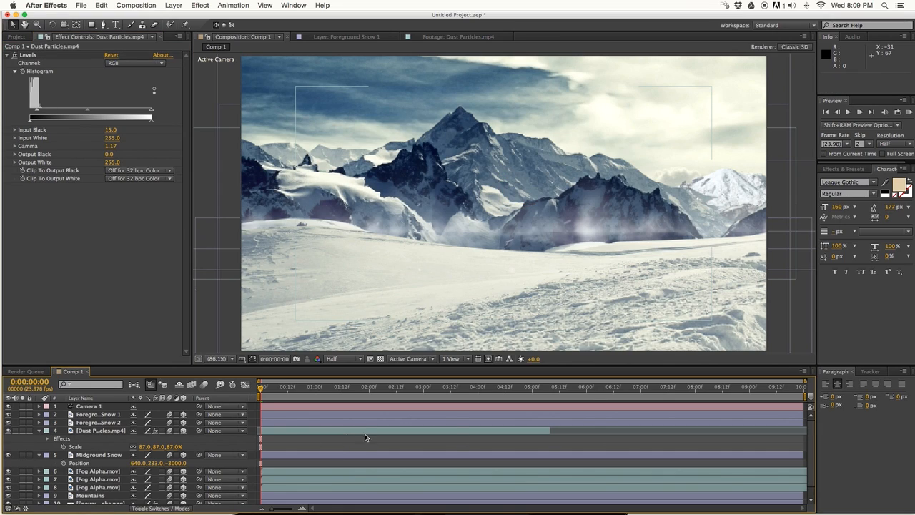
# Step: Extend the dust layer past the end of the composition and scrub to about 0:00:02:22 to check the particles
pyautogui.moveTo(558, 433); pyautogui.dragTo(850, 429)
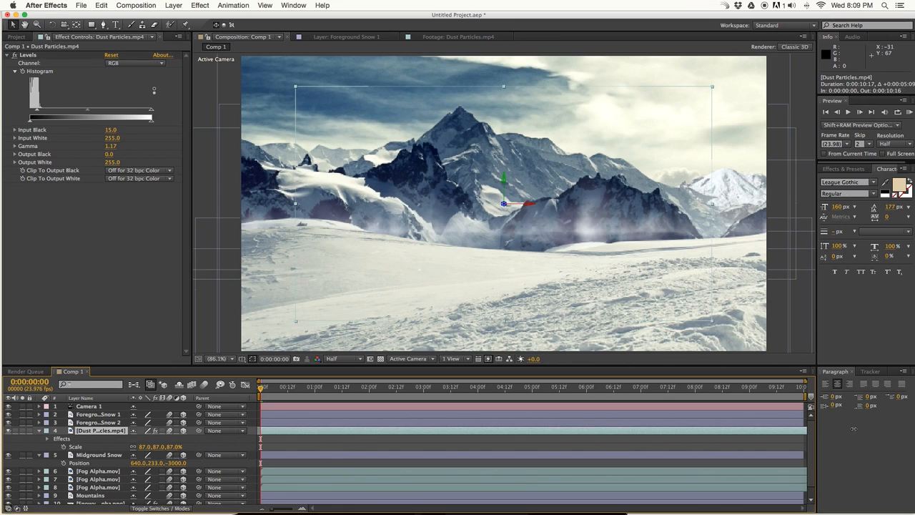
pyautogui.click(286, 441)
pyautogui.press('u')
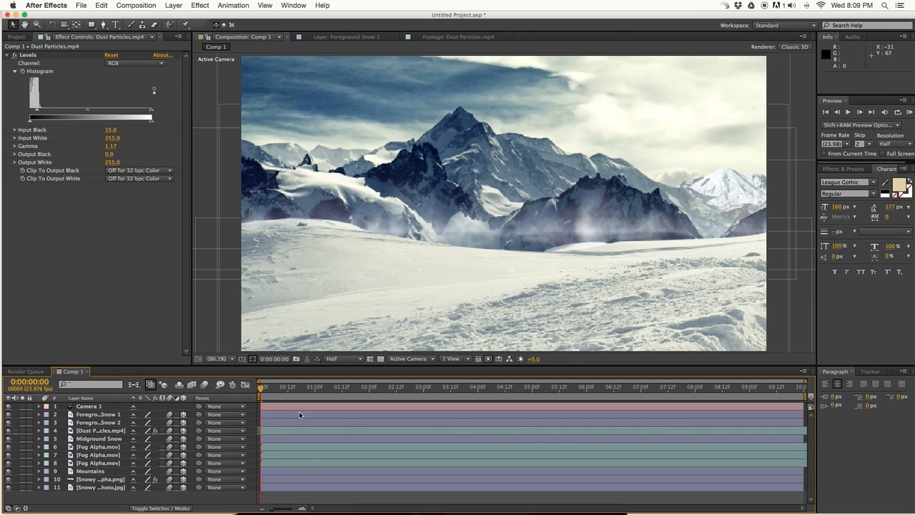
pyautogui.moveTo(274, 390); pyautogui.dragTo(375, 390)
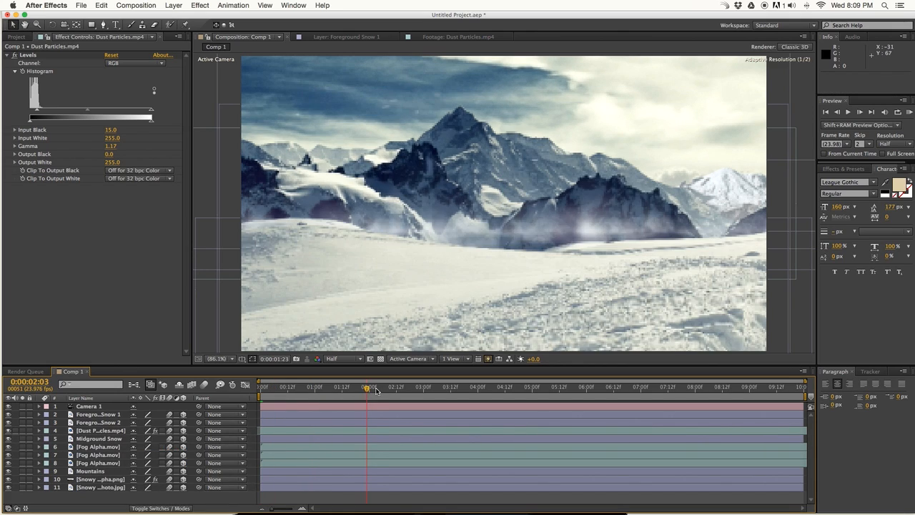
pyautogui.click(417, 389)
# Step: Add a white solid layer and apply the Trapcode Particular effect to it
pyautogui.click(189, 5)
pyautogui.click(147, 275)
pyautogui.click(173, 5)
pyautogui.moveTo(186, 17)
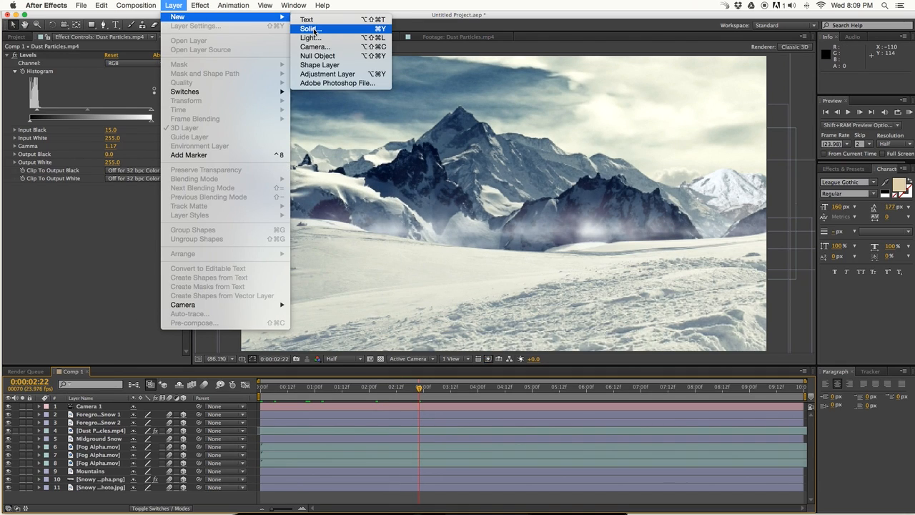
pyautogui.click(313, 30)
pyautogui.press('Return')
pyautogui.click(200, 5)
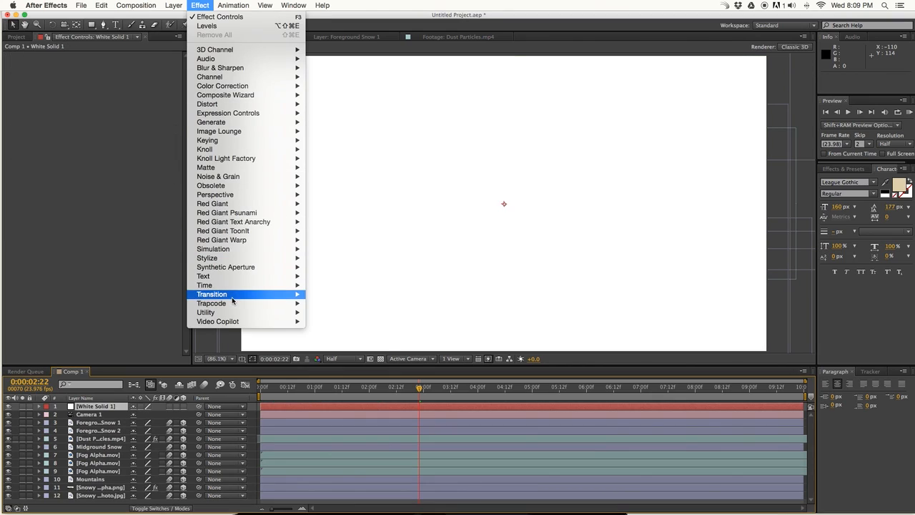
pyautogui.moveTo(234, 304)
pyautogui.click(348, 358)
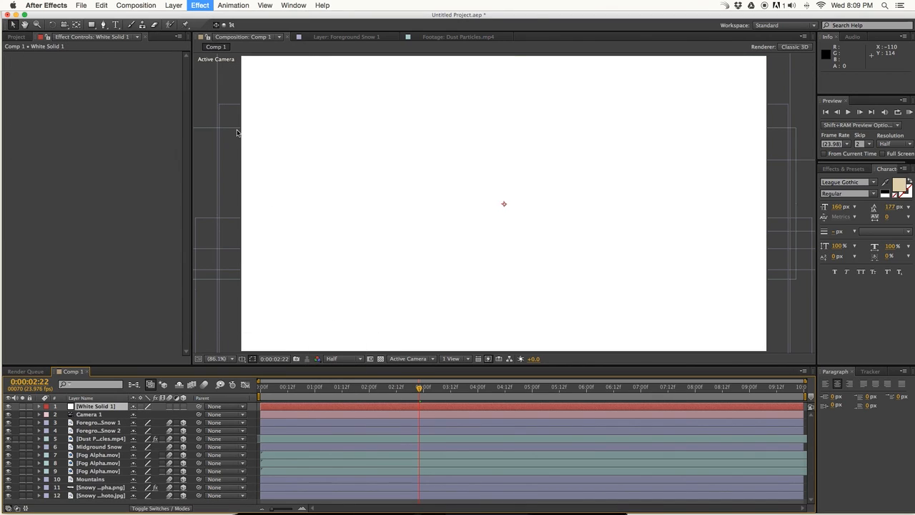
# Step: Try the Large XYZ Box emitter in the Particular Effects Builder, cancel it and delete the white solid
pyautogui.click(123, 72)
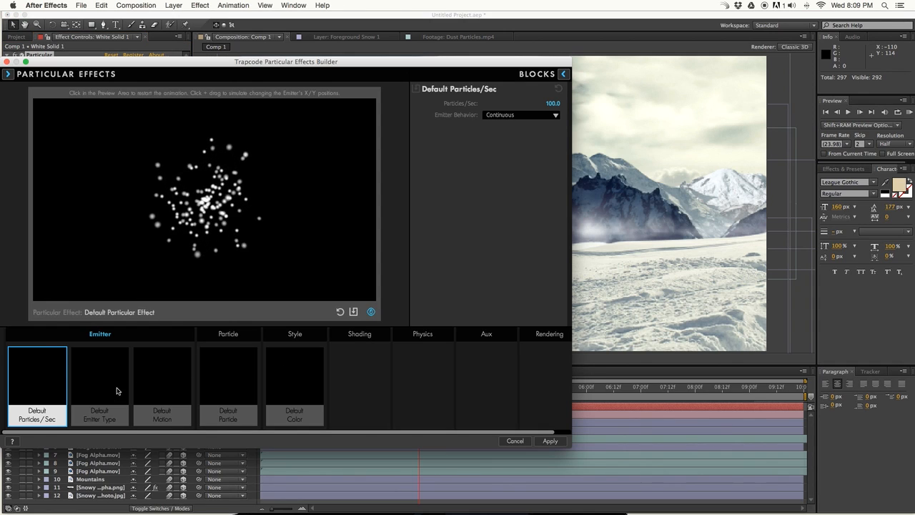
pyautogui.click(564, 74)
pyautogui.click(304, 308)
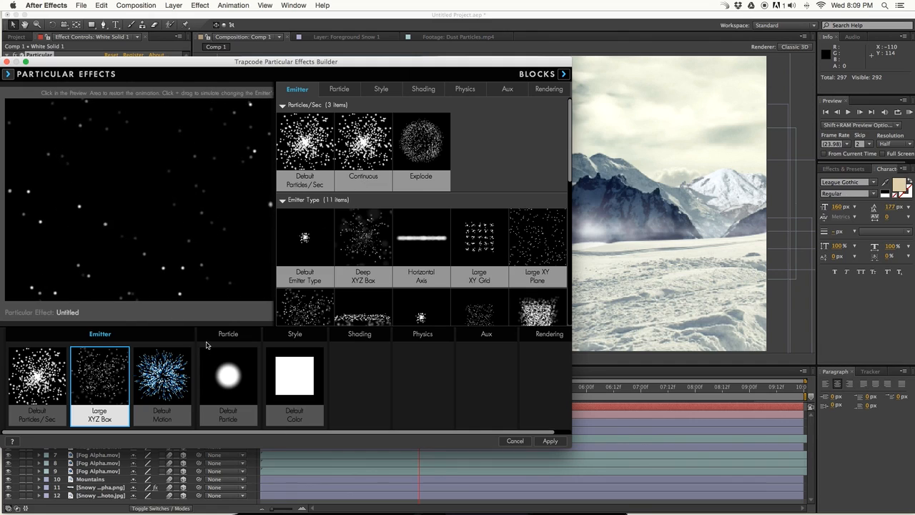
pyautogui.click(226, 364)
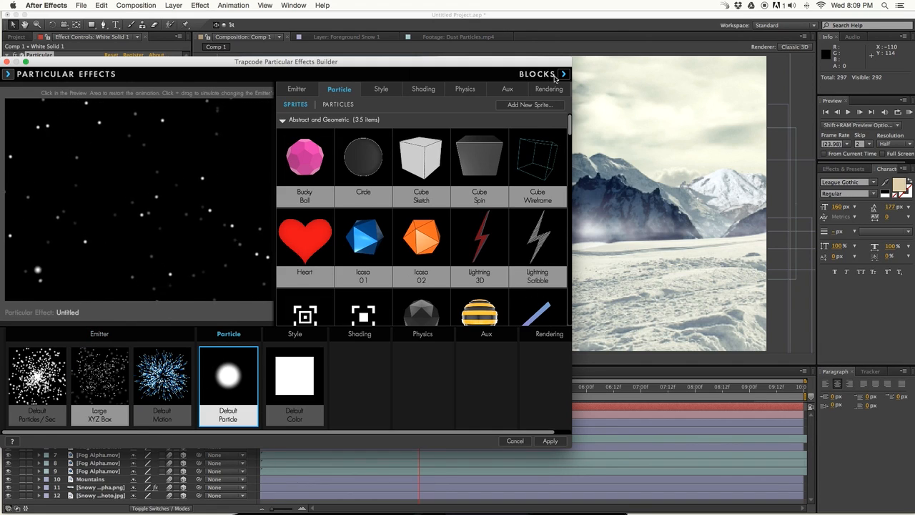
pyautogui.click(514, 441)
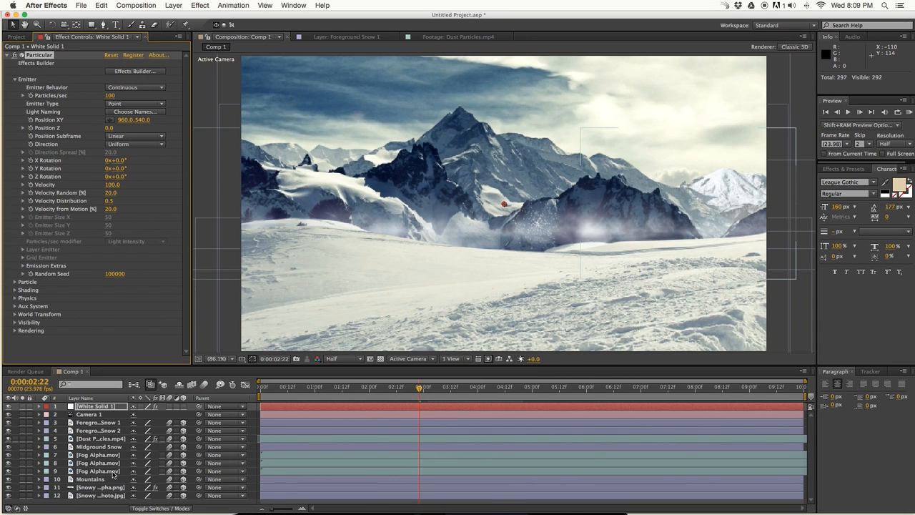
pyautogui.click(72, 409)
pyautogui.press('Delete')
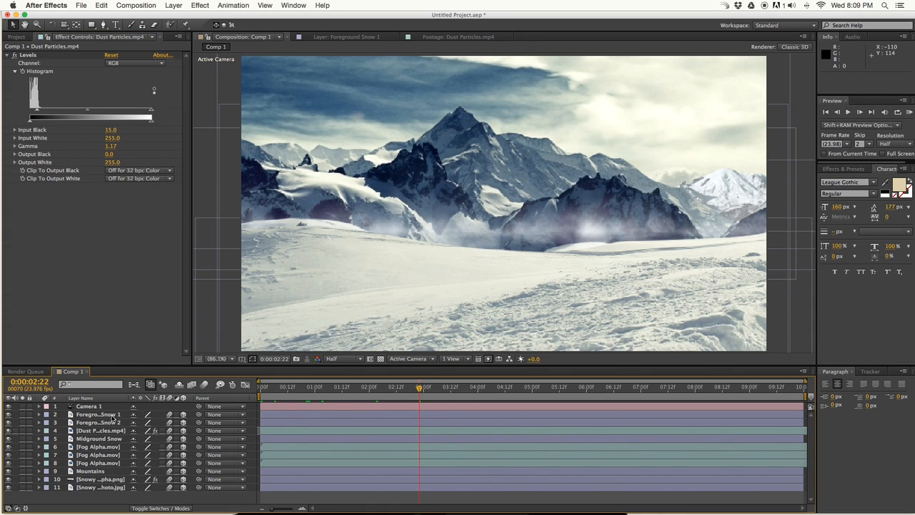
# Step: Duplicate the Dust Particles layer and set the copy's Z position to about -4500, closer to the camera
pyautogui.click(104, 431)
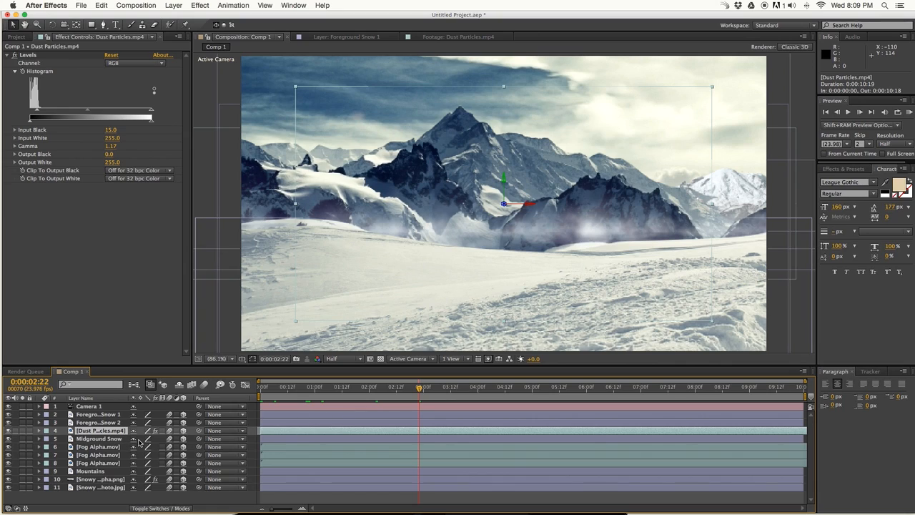
pyautogui.hotkey('ctrl', 'd')
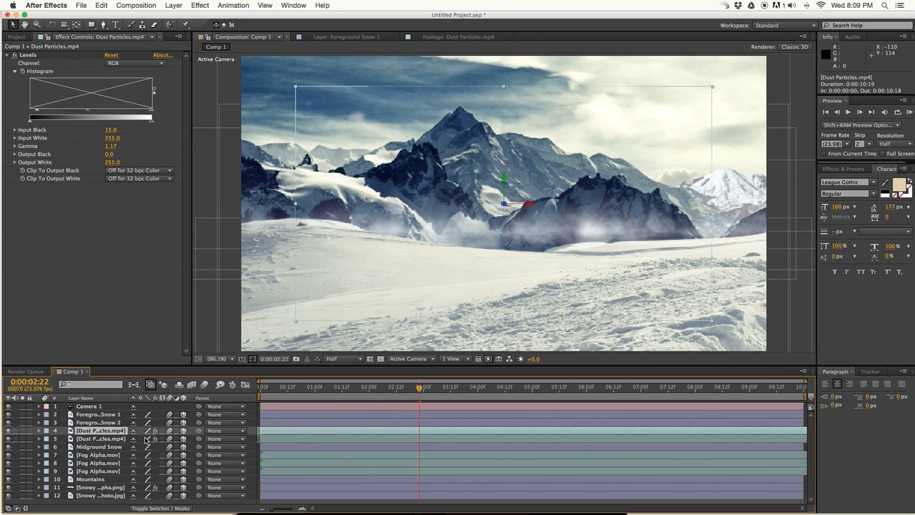
pyautogui.press('p')
pyautogui.click(175, 438)
pyautogui.write('-2')
pyautogui.press('Return')
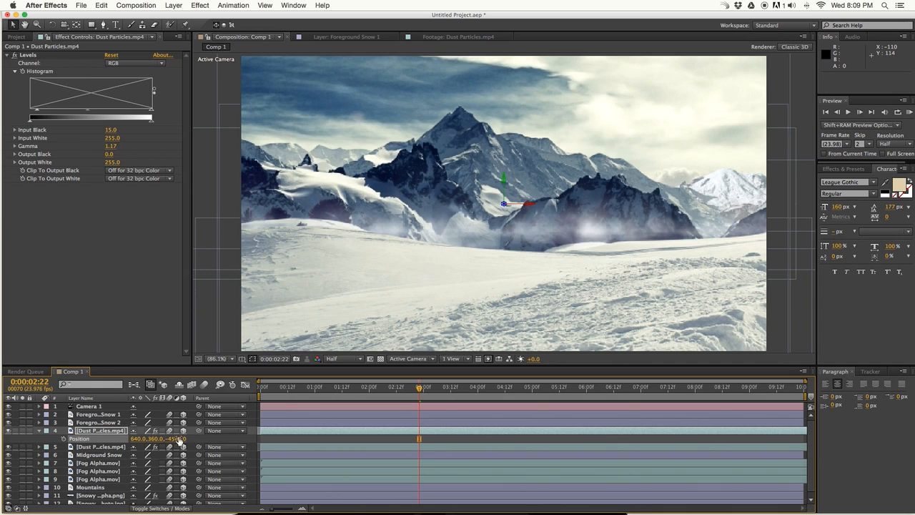
# Step: Reduce the scale of the nearer Dust Particles copy to about 29%
pyautogui.press('s')
pyautogui.moveTo(143, 441); pyautogui.dragTo(114, 438)
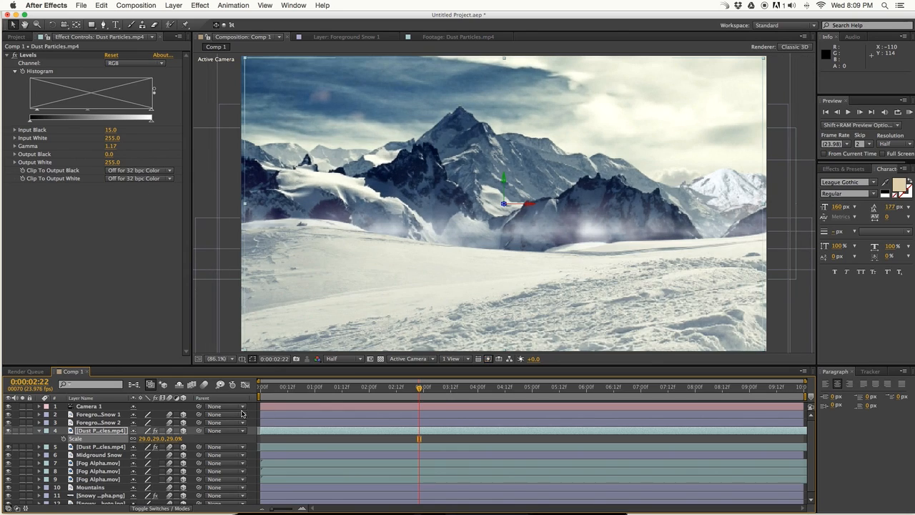
pyautogui.click(278, 401)
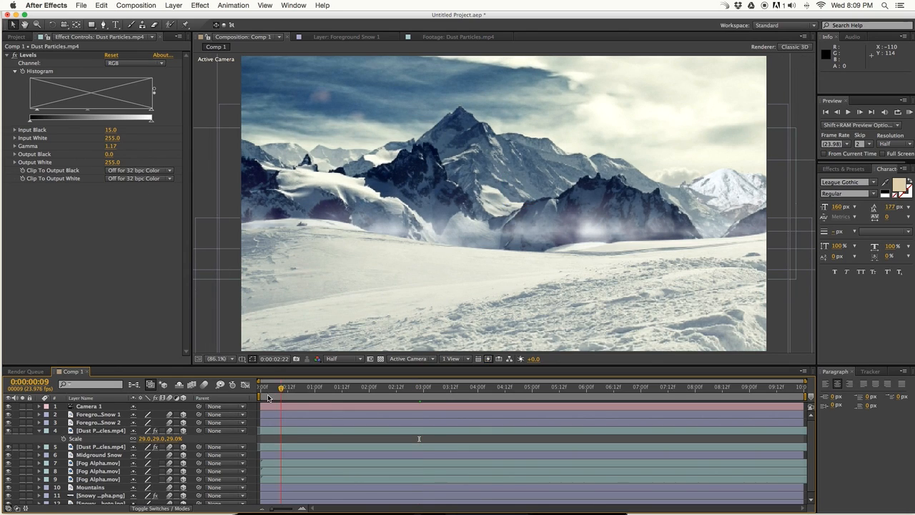
# Step: Keyframe the camera's position at the composition's start and end, pushing it forward along Z at the end
pyautogui.press('Home')
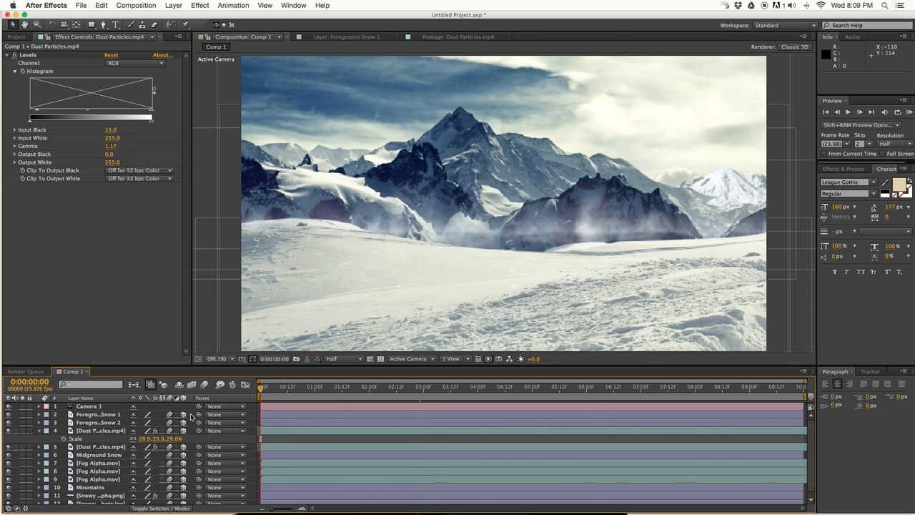
pyautogui.click(80, 406)
pyautogui.press('p')
pyautogui.click(64, 415)
pyautogui.click(797, 392)
pyautogui.moveTo(175, 414); pyautogui.dragTo(350, 399)
pyautogui.press('Home')
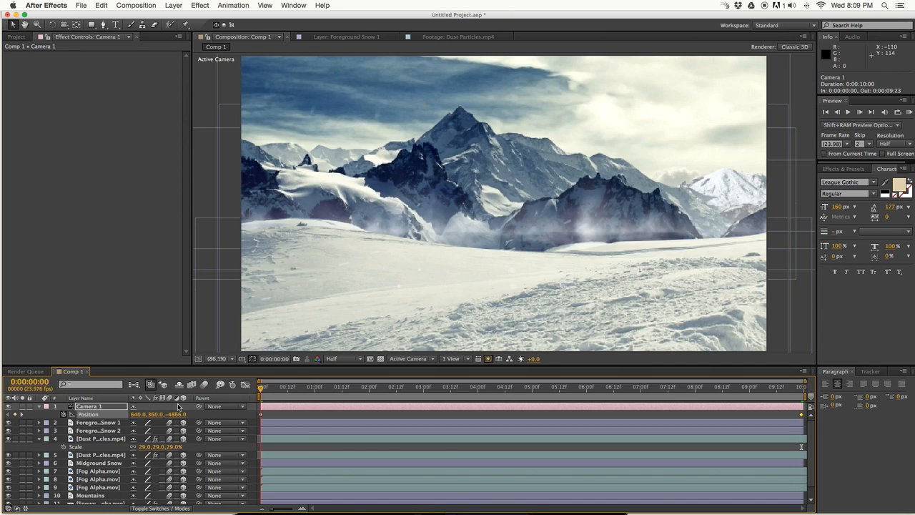
# Step: Add the expression wiggle(15,30) to the camera's Point of Interest
pyautogui.click(38, 406)
pyautogui.click(38, 406)
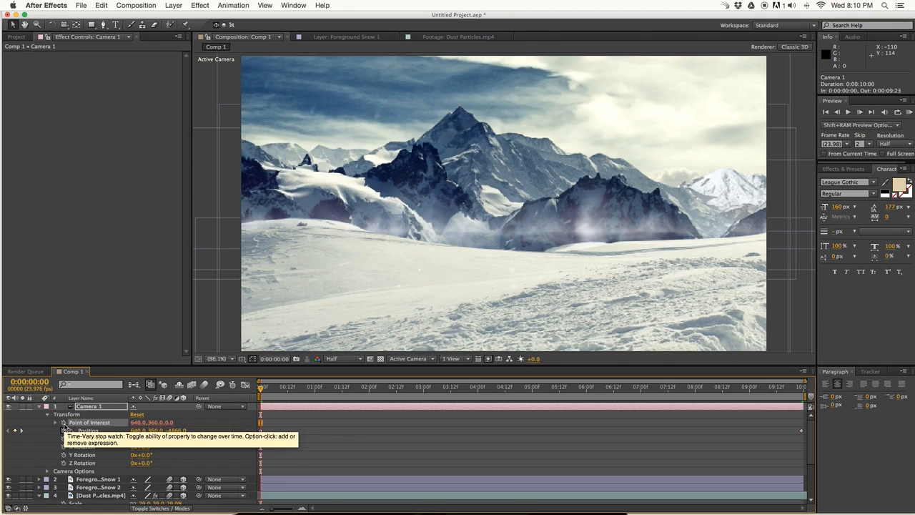
pyautogui.keyDown('alt'); pyautogui.click(63, 423); pyautogui.keyUp('alt')
pyautogui.write('wiggle(15,30')
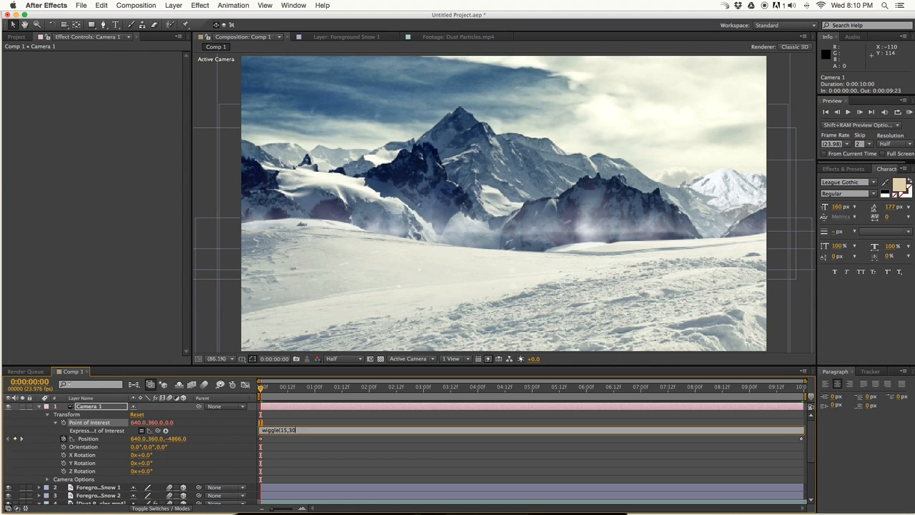
pyautogui.click(462, 462)
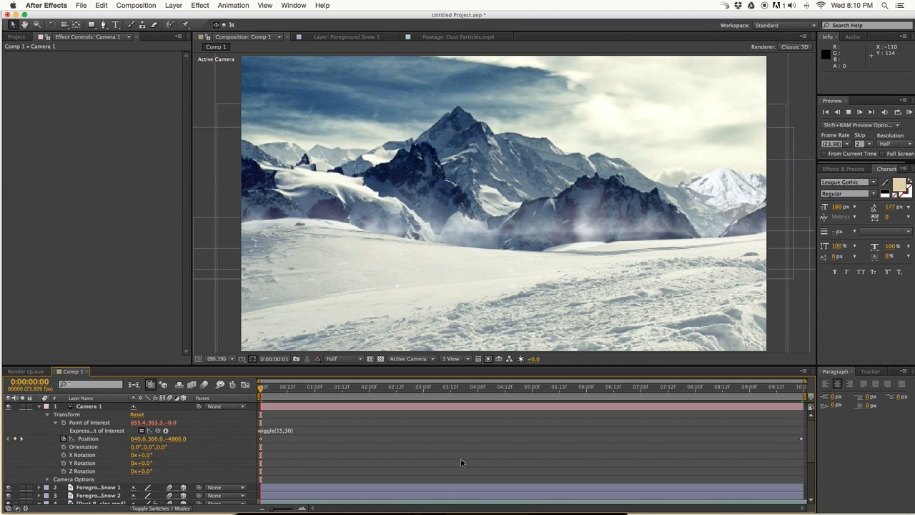
# Step: Play a RAM preview of the opening seconds to check the camera shake, and collapse the camera's properties
pyautogui.press('space')
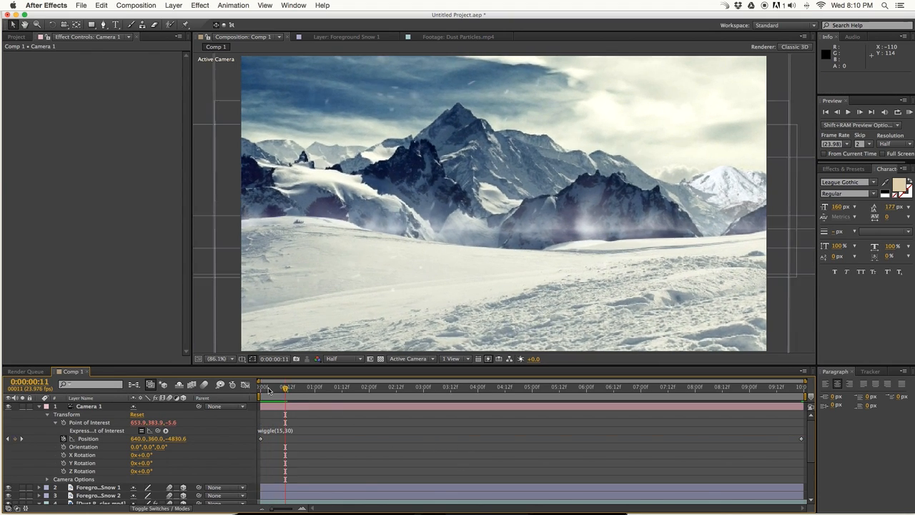
pyautogui.click(908, 112)
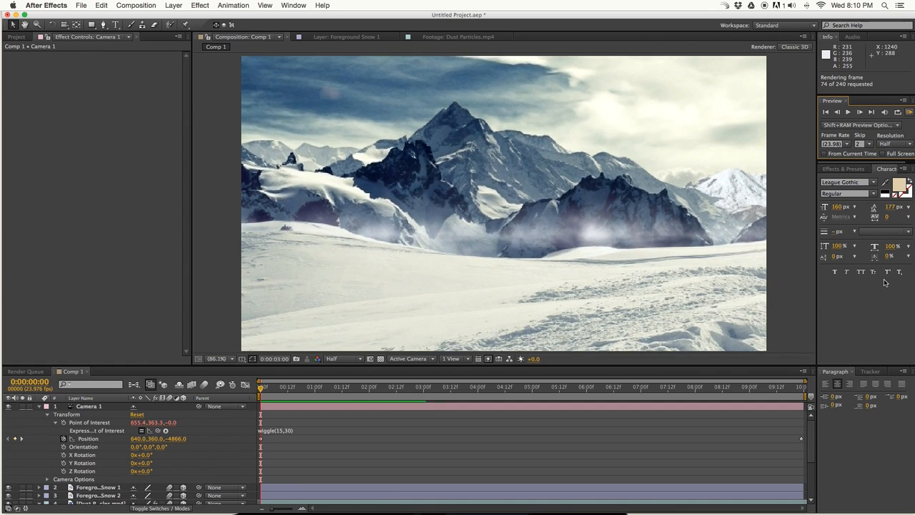
pyautogui.press('space')
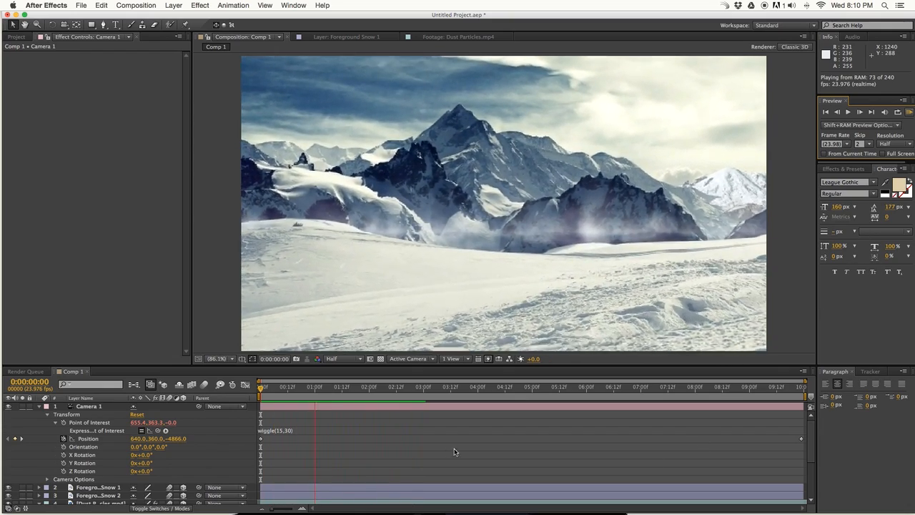
pyautogui.press('space')
pyautogui.press('u')
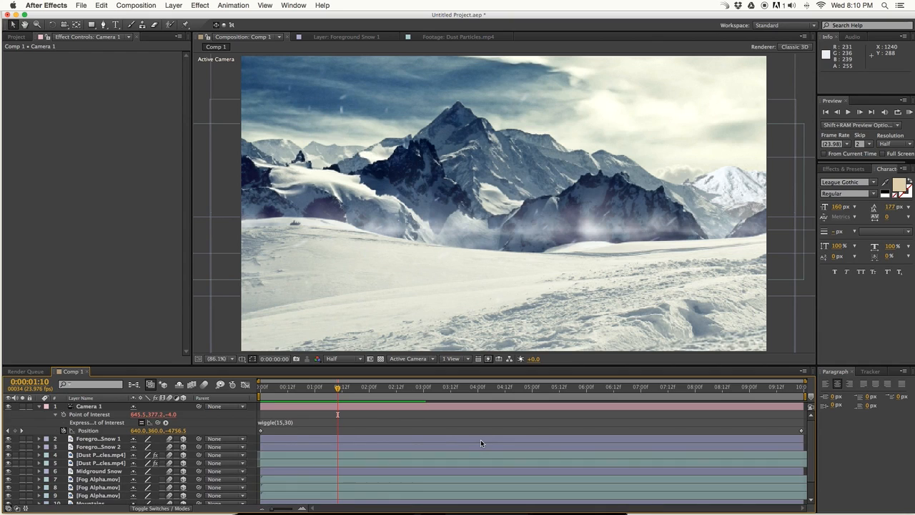
pyautogui.press('u')
pyautogui.click(191, 4)
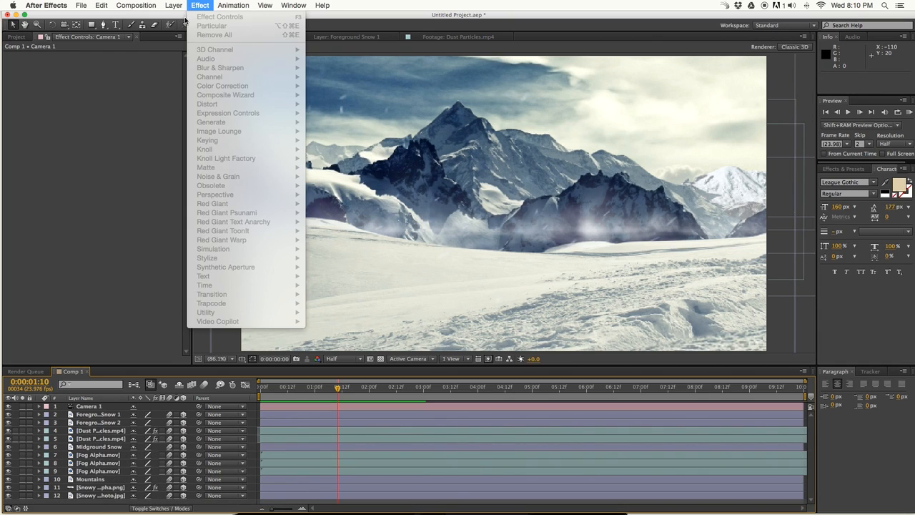
pyautogui.click(174, 5)
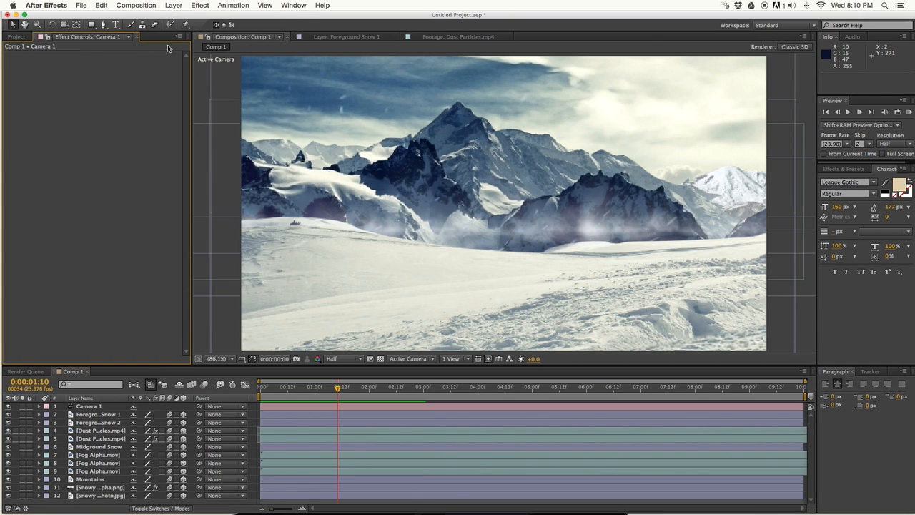